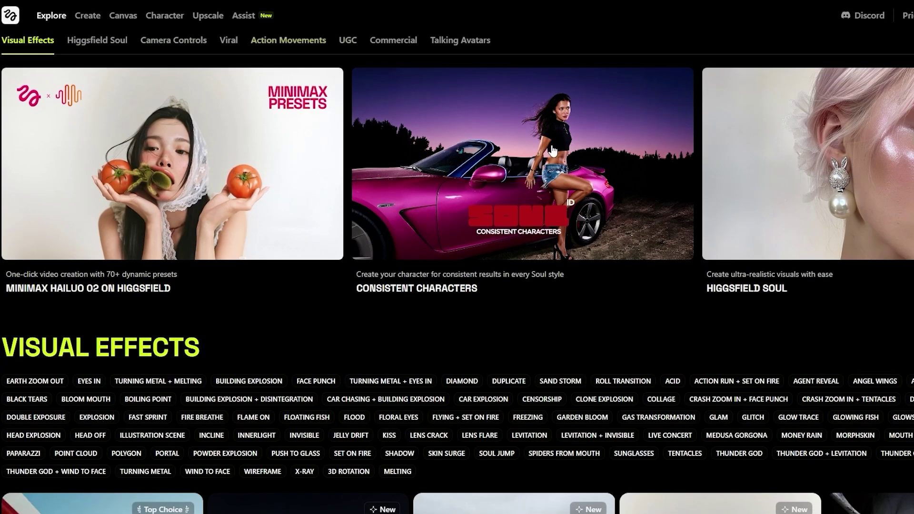
Browse the visual effect presets on the Explore page.
scroll(536, 200, "down", 4)
scroll(536, 177, "down", 4)
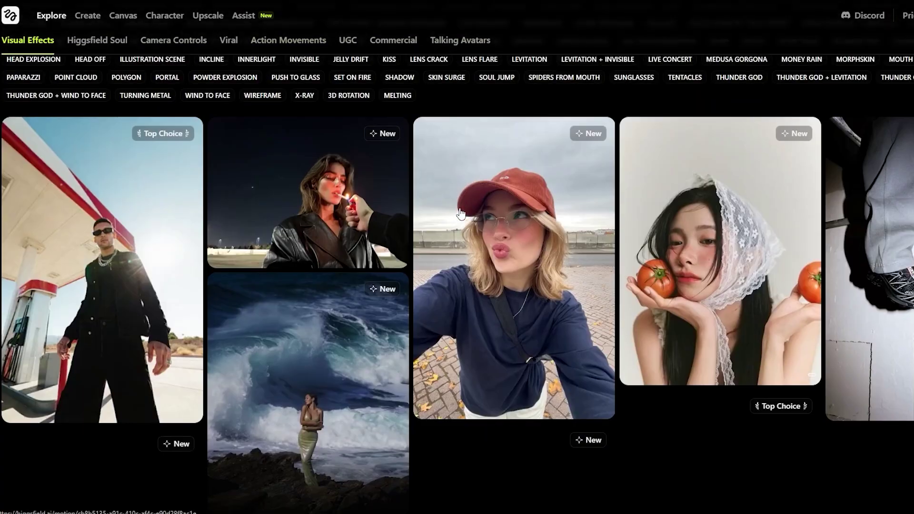
scroll(113, 320, "up", 1)
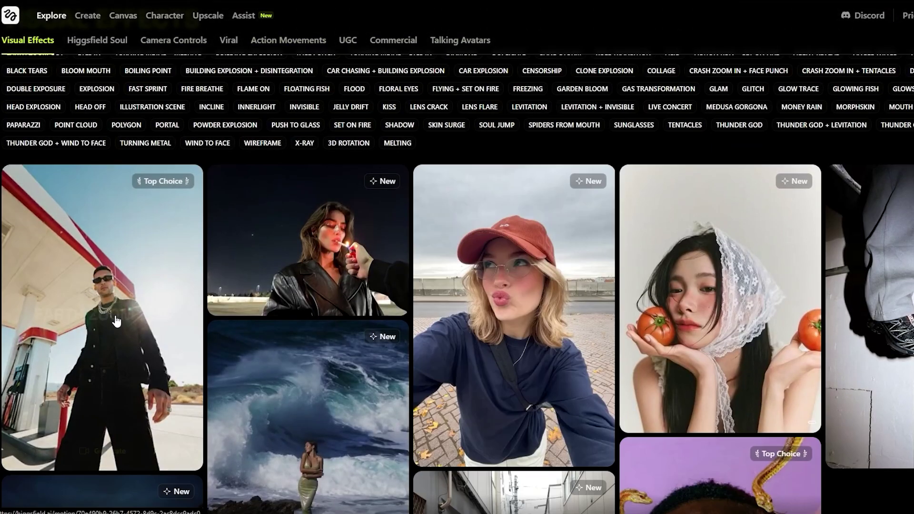
mouse_move(117, 320)
mouse_move(326, 300)
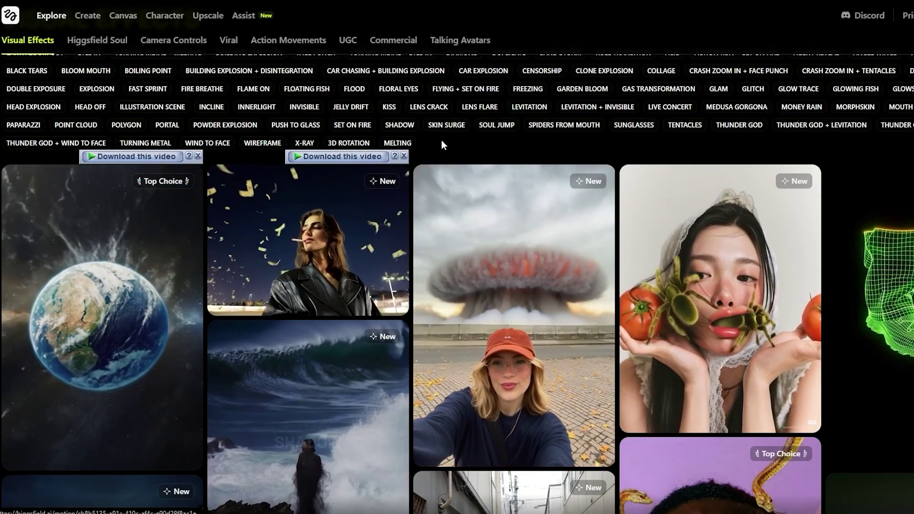
mouse_move(505, 202)
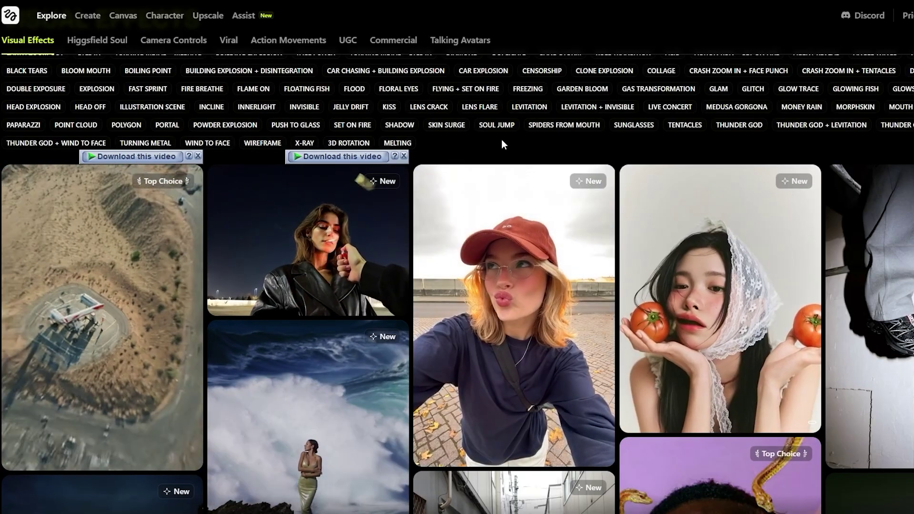
mouse_move(667, 290)
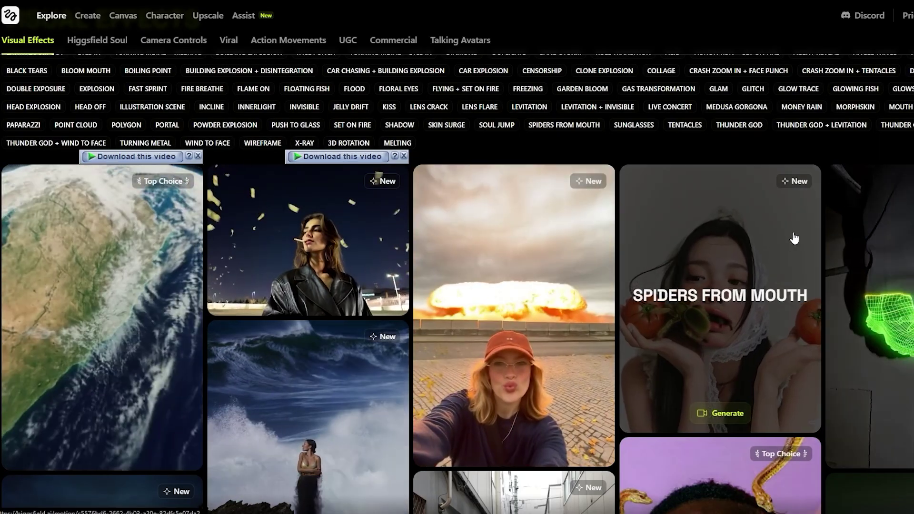
mouse_move(906, 235)
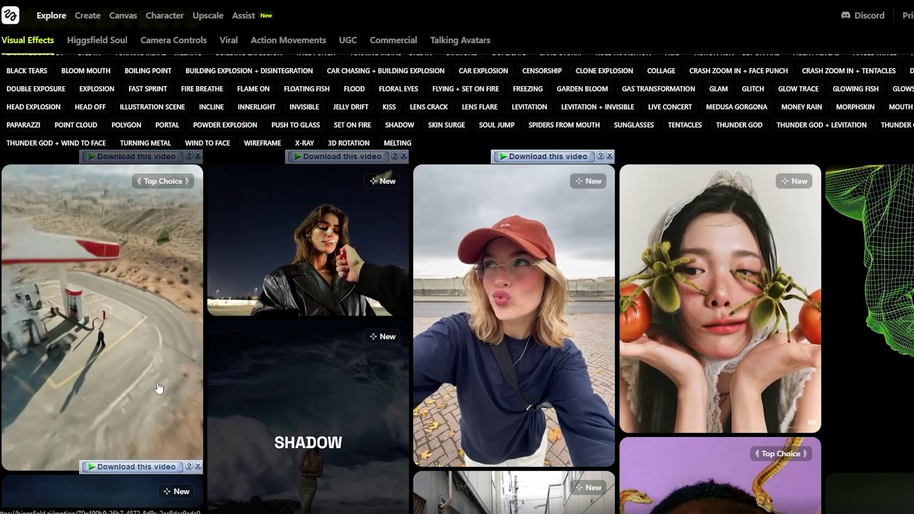
mouse_move(159, 388)
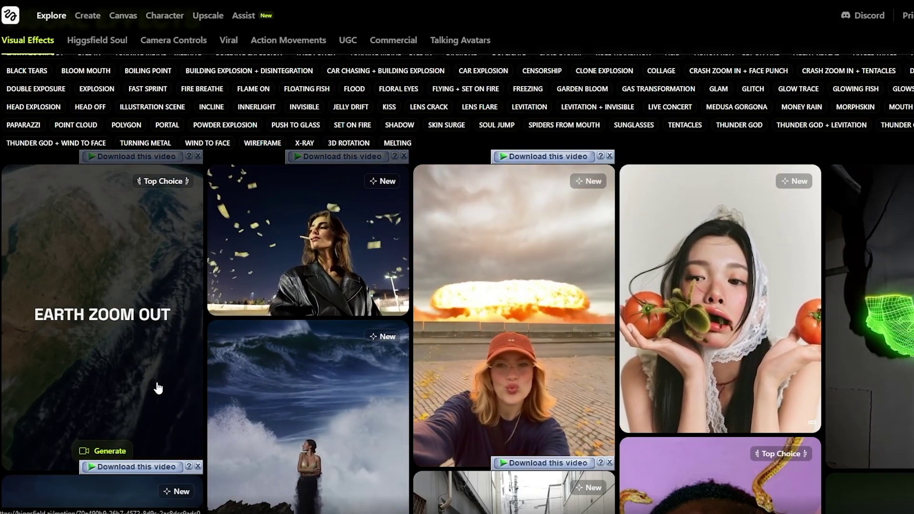
scroll(157, 384, "up", 6)
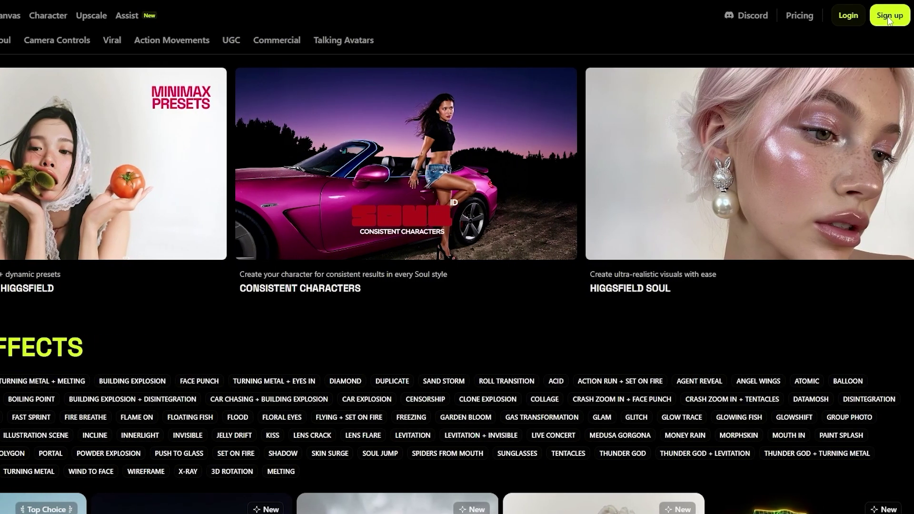
Log in to Higgsfield with a Google account and approve the consent page.
left_click(913, 15)
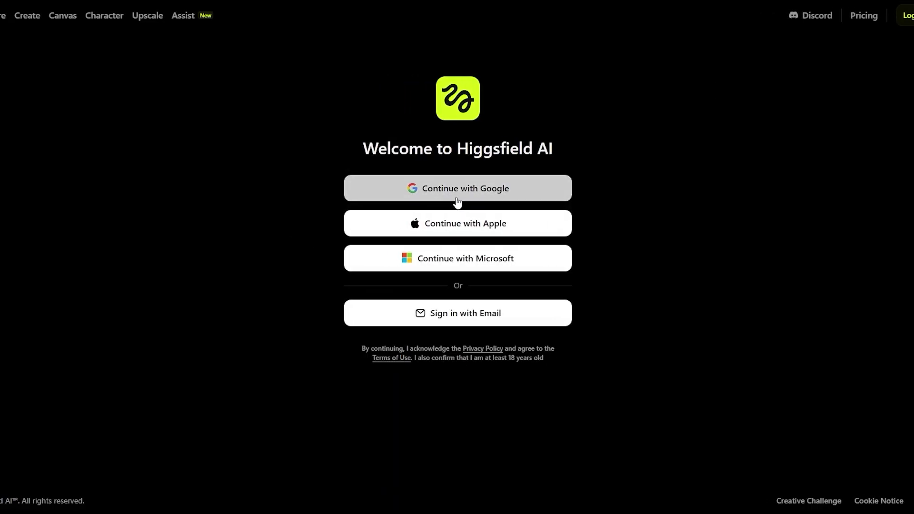
left_click(457, 202)
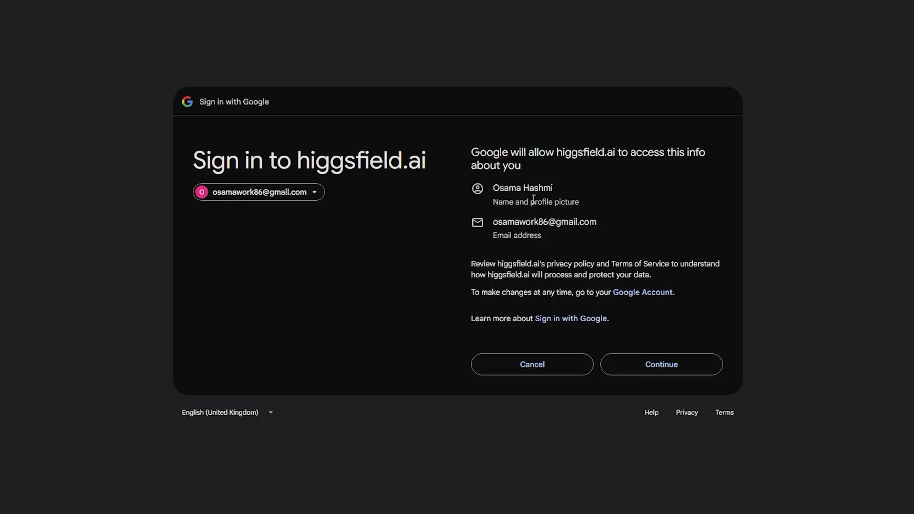
left_click(668, 363)
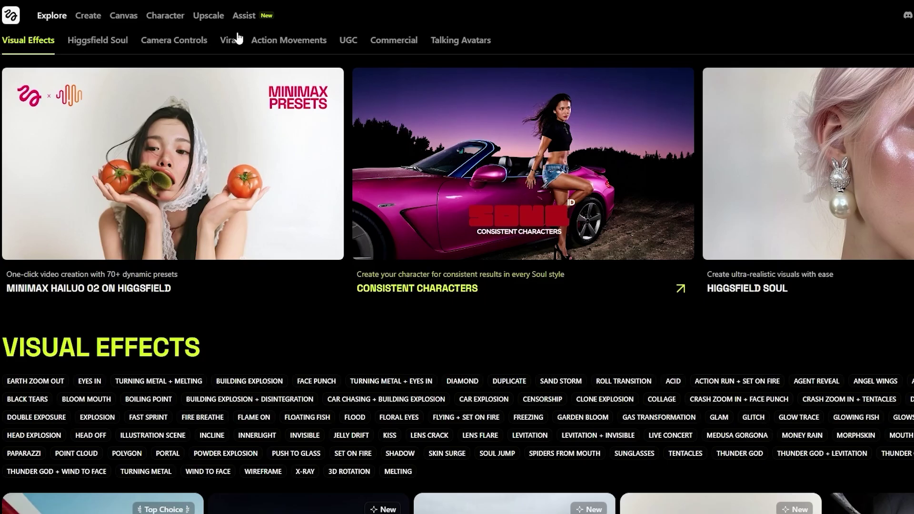
scroll(74, 98, "down", 5)
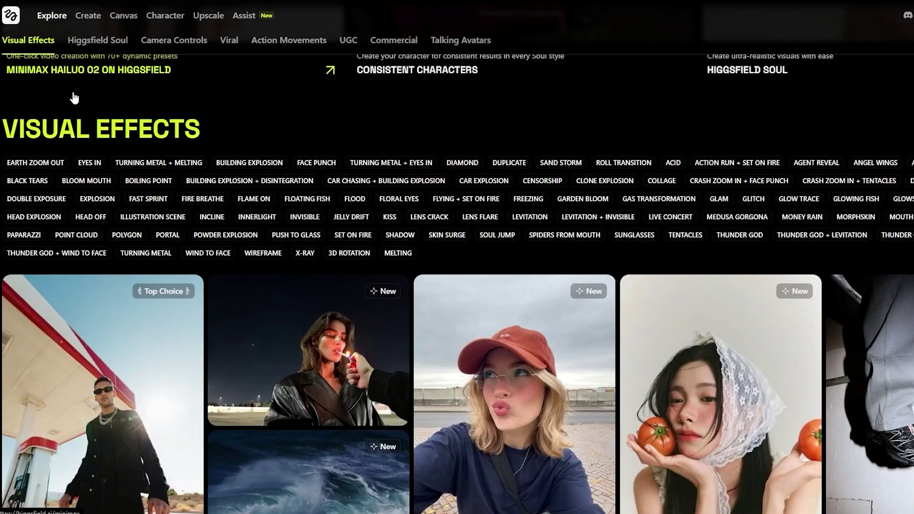
scroll(74, 97, "up", 5)
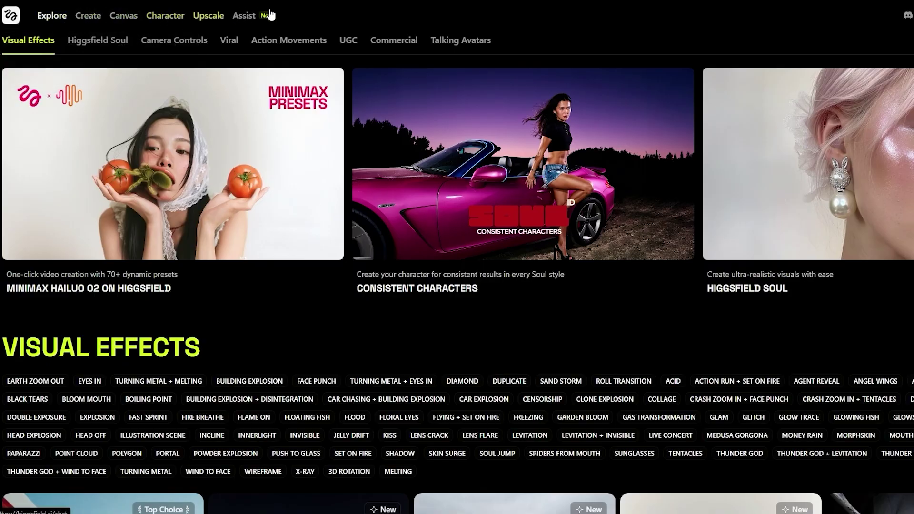
mouse_move(92, 19)
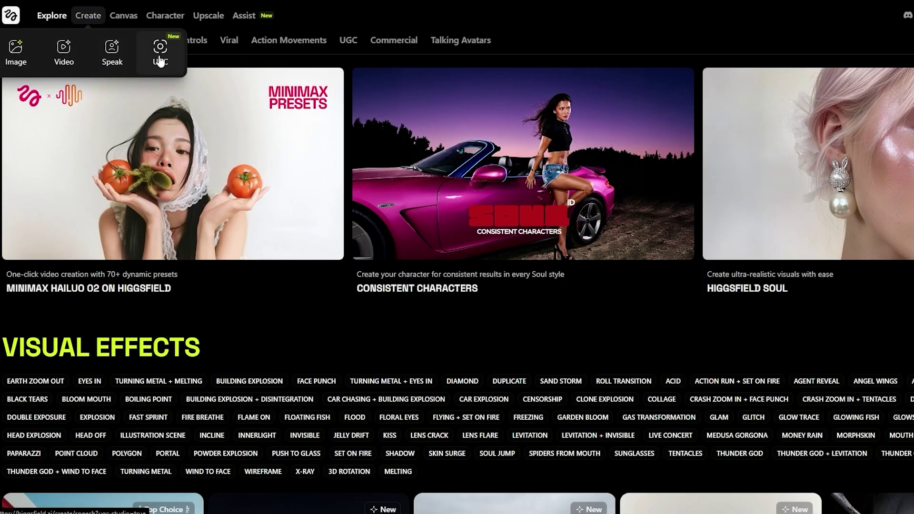
mouse_move(124, 18)
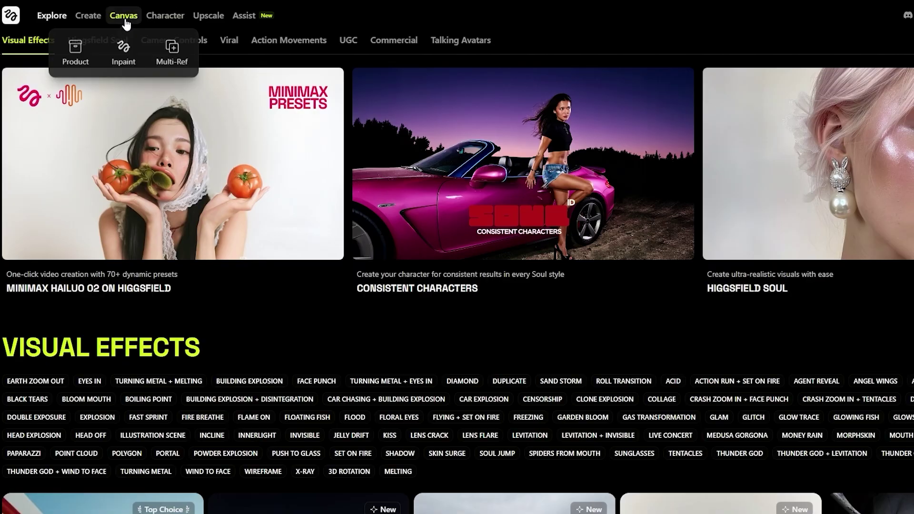
Go to the Character page, read the Make Your Own Character intro, and start a new character.
left_click(165, 15)
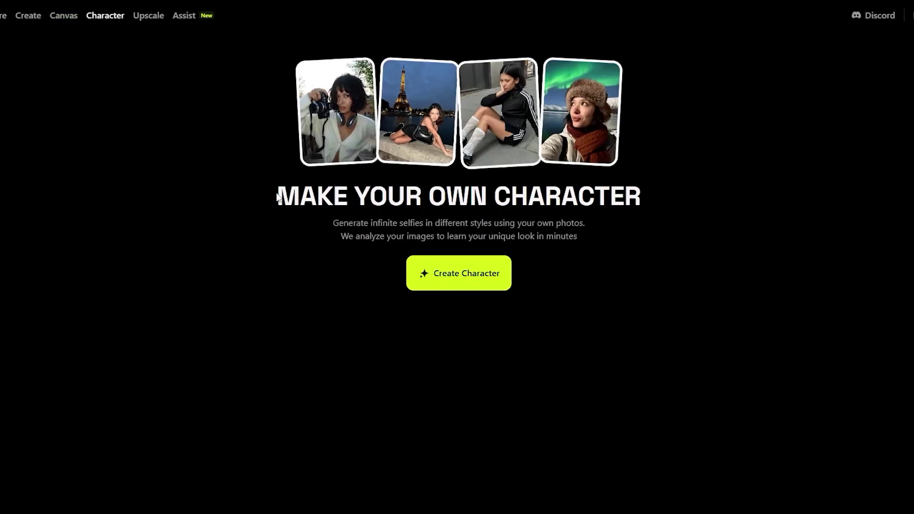
left_click_drag(278, 197, 708, 196)
left_click(707, 196)
left_click_drag(382, 225, 612, 219)
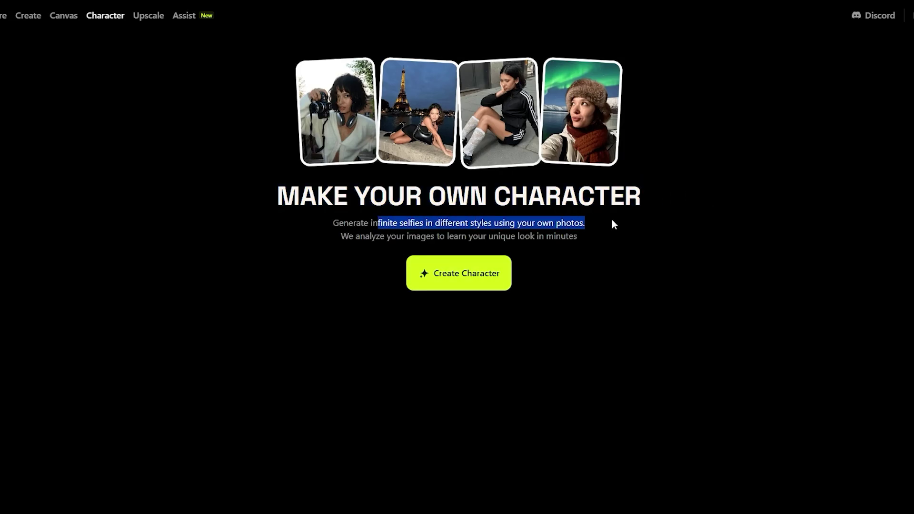
left_click(624, 242)
left_click_drag(333, 238, 582, 248)
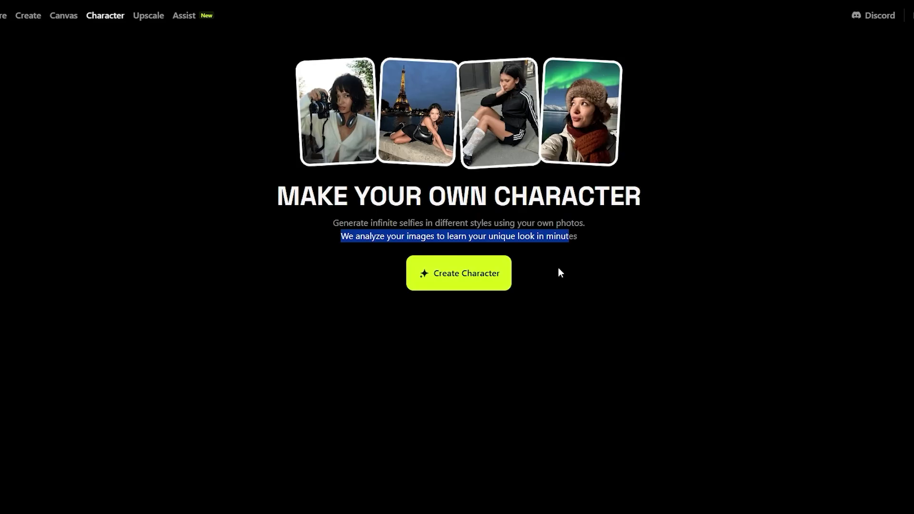
left_click(553, 239)
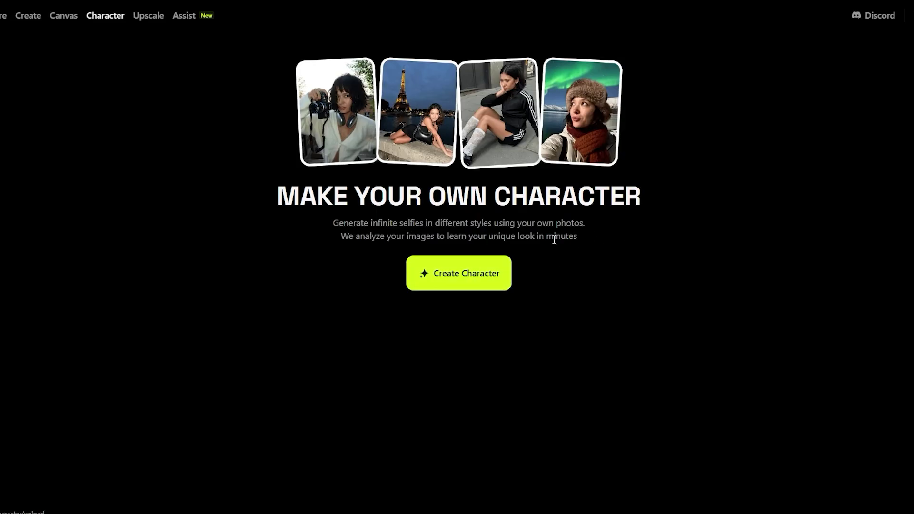
left_click(458, 285)
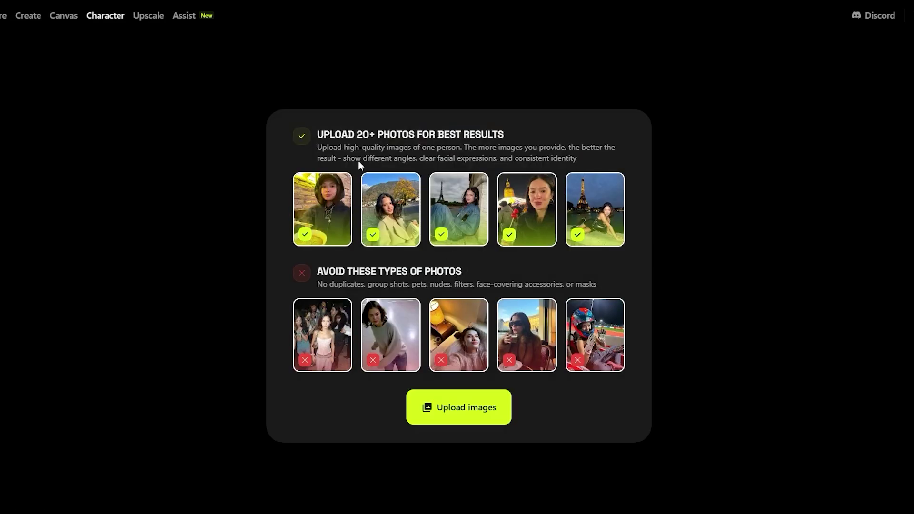
Review the Upload 20+ Photos guidelines and bring up the photo file picker.
left_click_drag(322, 135, 519, 136)
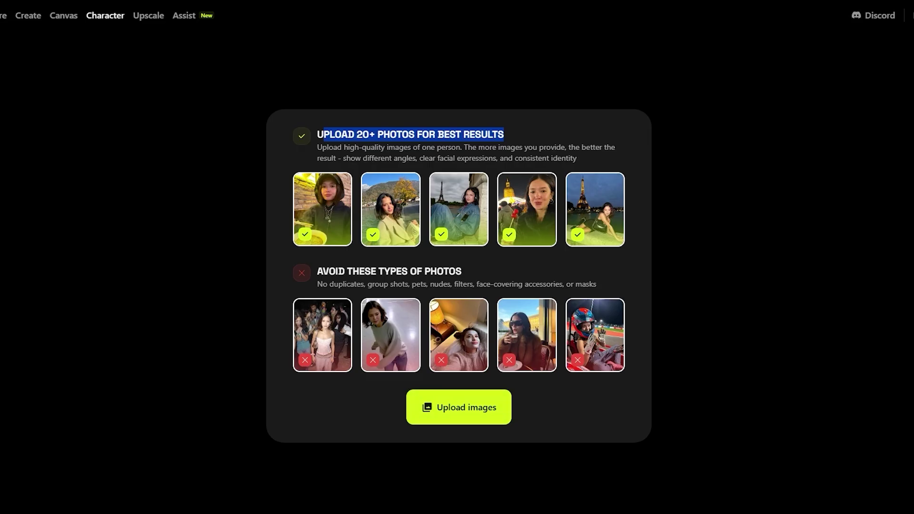
key("ctrl+t")
key("ctrl+w")
left_click(447, 410)
key("Escape")
left_click(381, 127)
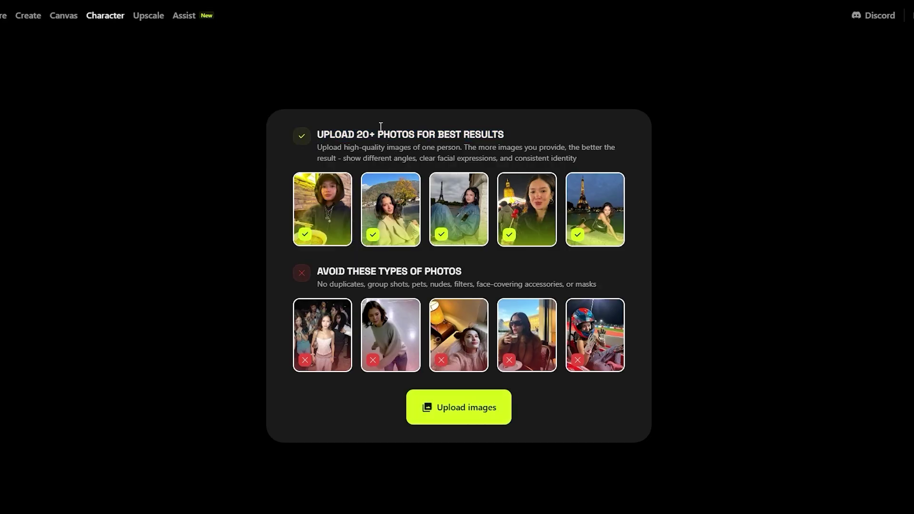
key("ctrl+t")
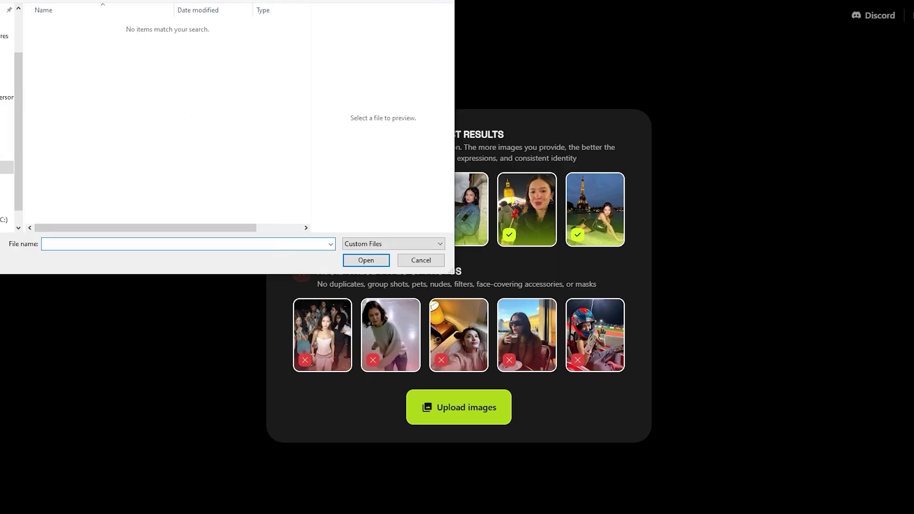
Upload all 21 photos from the Pictures folder to the character builder.
left_click(6, 36)
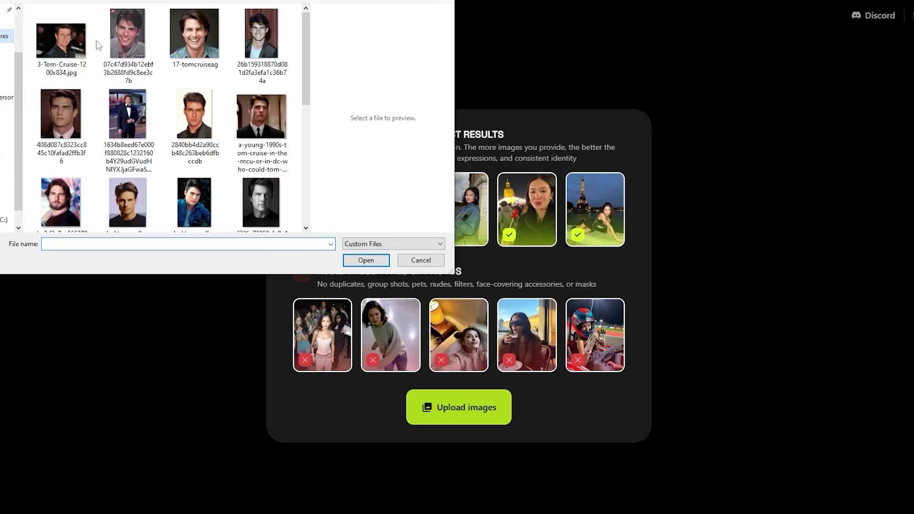
left_click(107, 46)
key("ctrl+a")
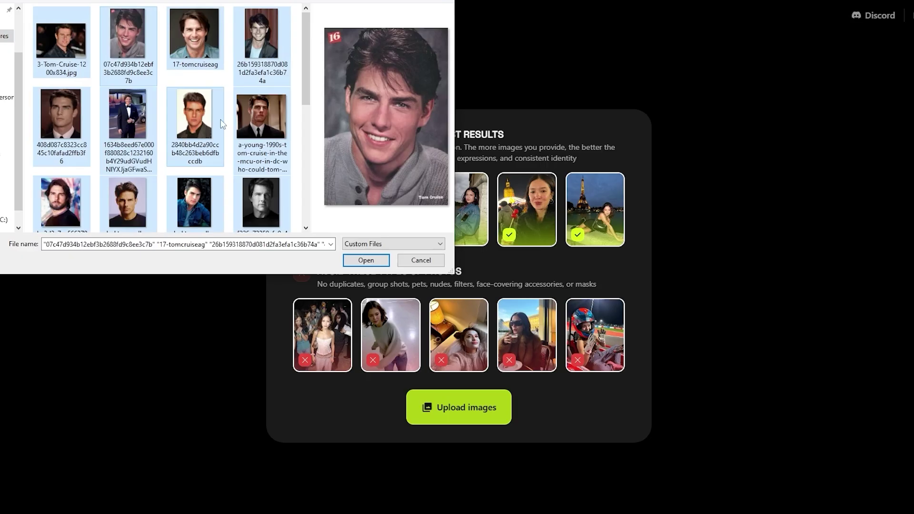
left_click(366, 260)
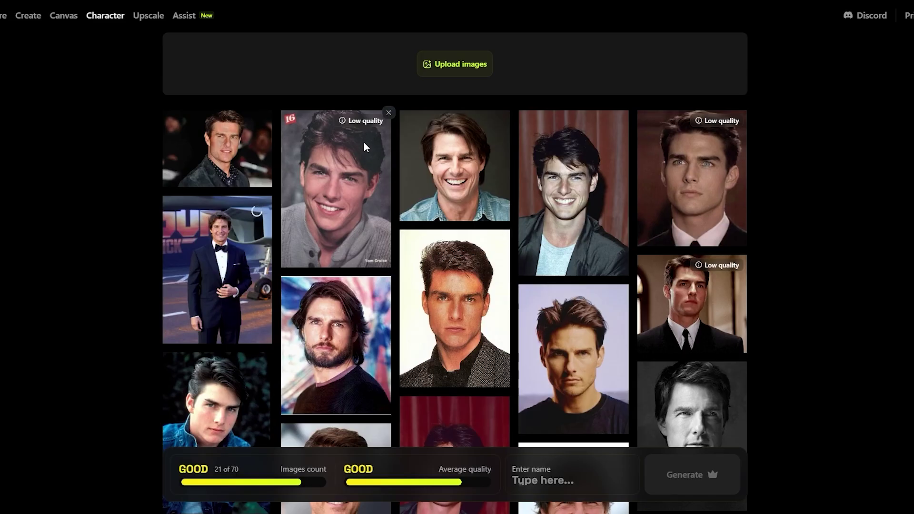
Delete the three photos marked Low quality from the character photo grid.
scroll(365, 127, "down", 5)
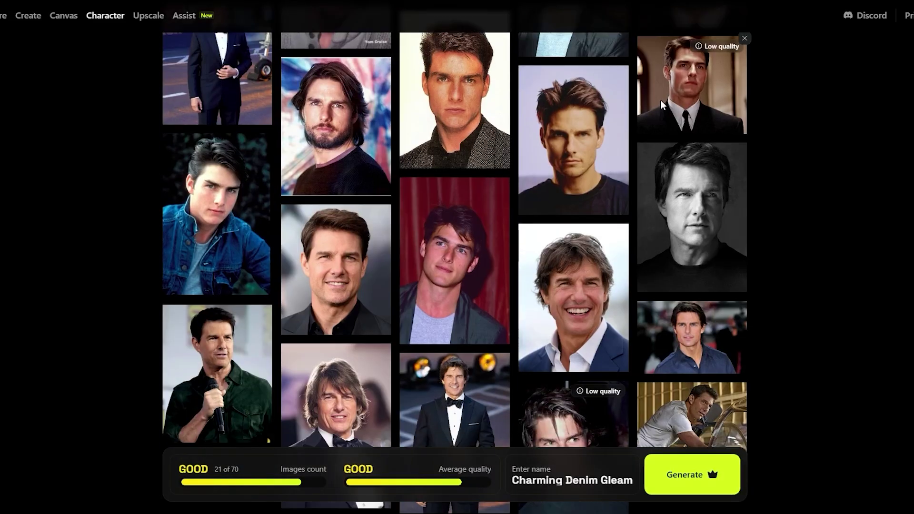
scroll(562, 345, "up", 5)
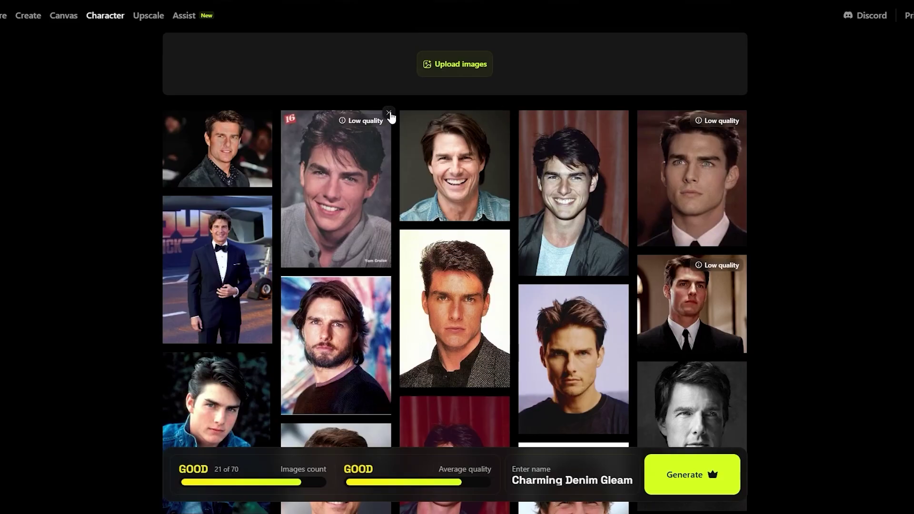
left_click(389, 113)
left_click(626, 115)
scroll(618, 315, "down", 6)
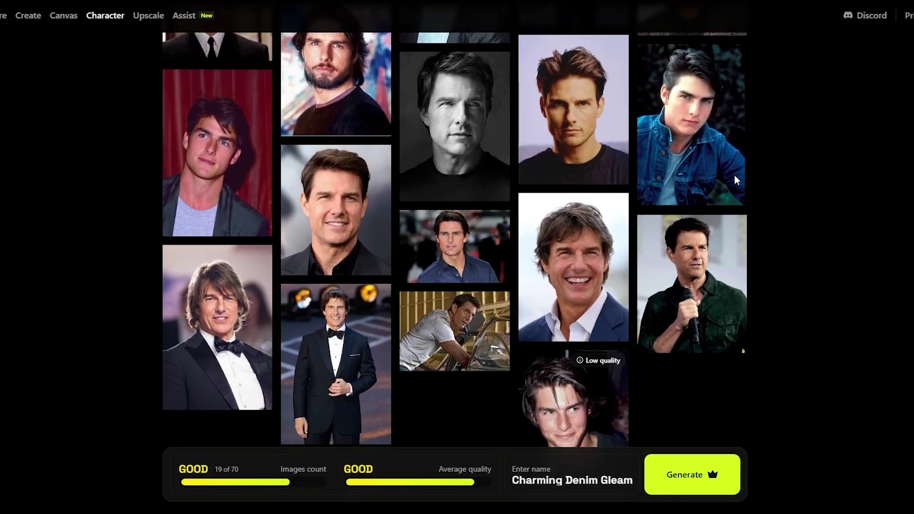
left_click(627, 307)
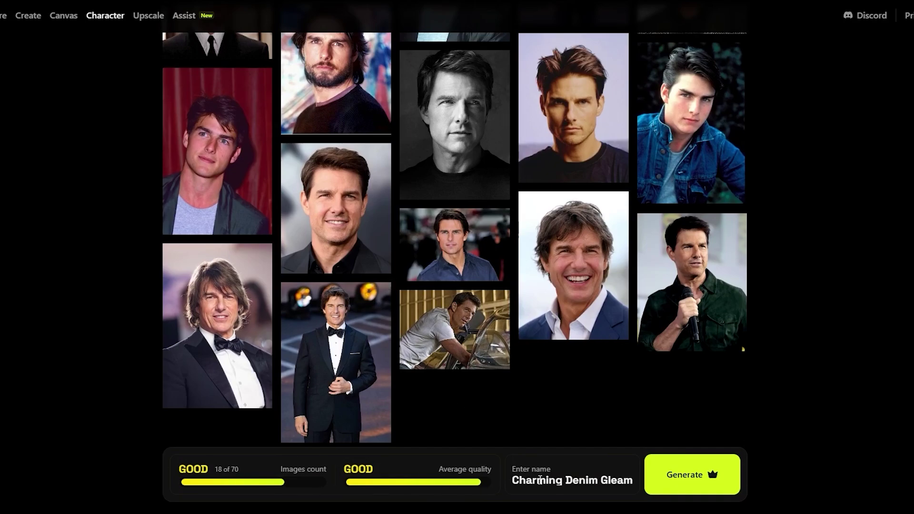
scroll(490, 143, "up", 5)
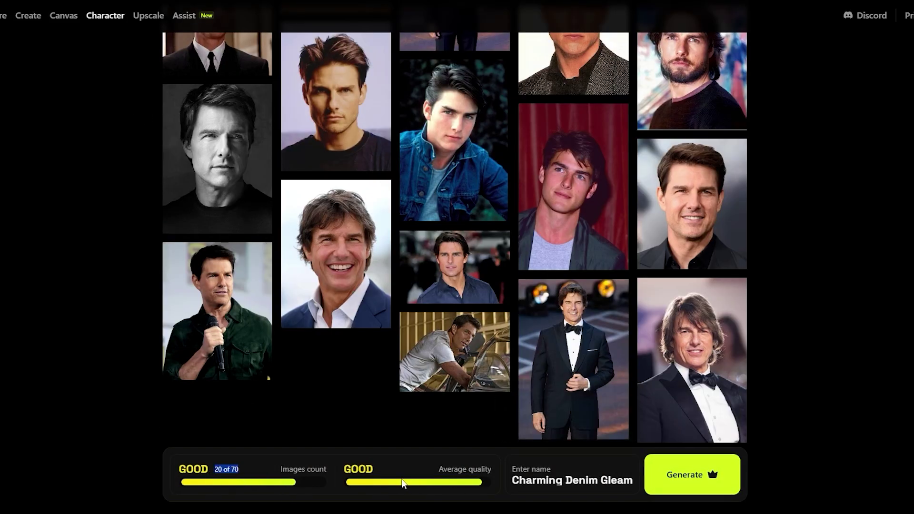
Name the character 'Tommy' and start generating it.
left_click(526, 479)
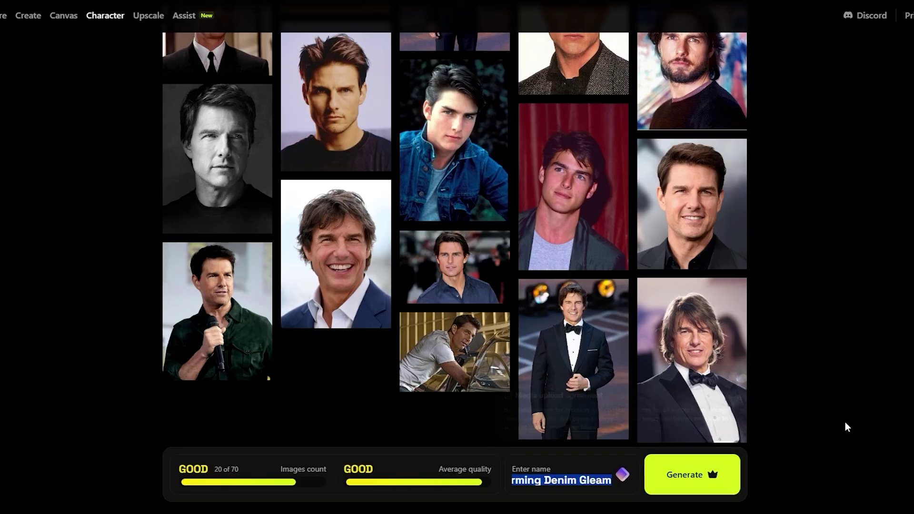
triple_click(564, 480)
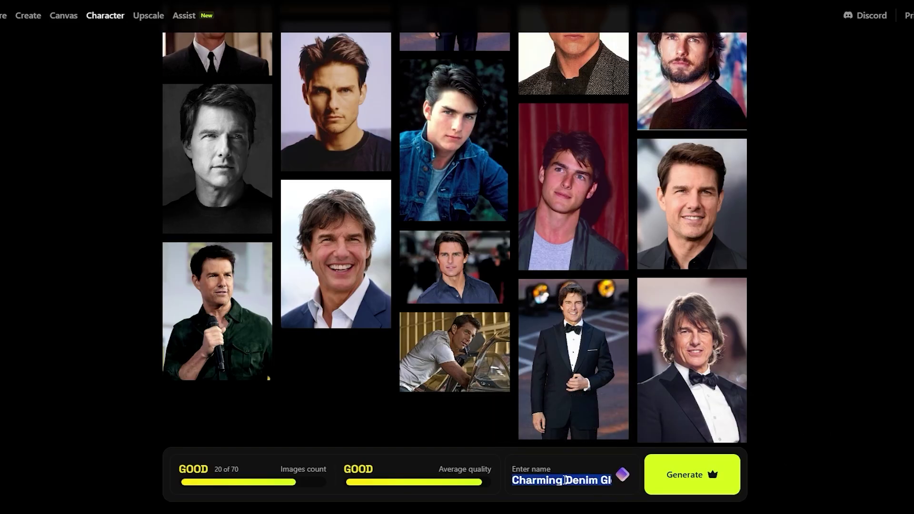
type("Tommy")
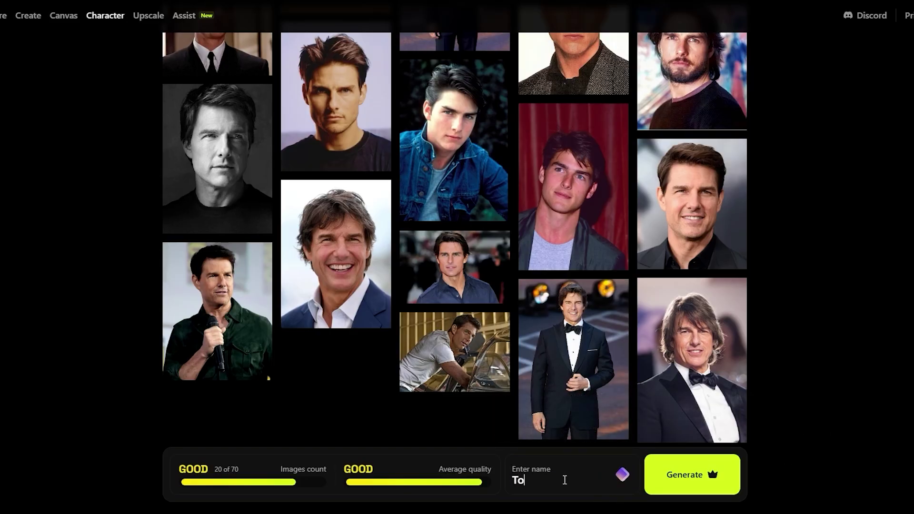
left_click(689, 474)
Close the Upgrade to Pro offer that blocks generation.
left_click_drag(483, 115, 676, 115)
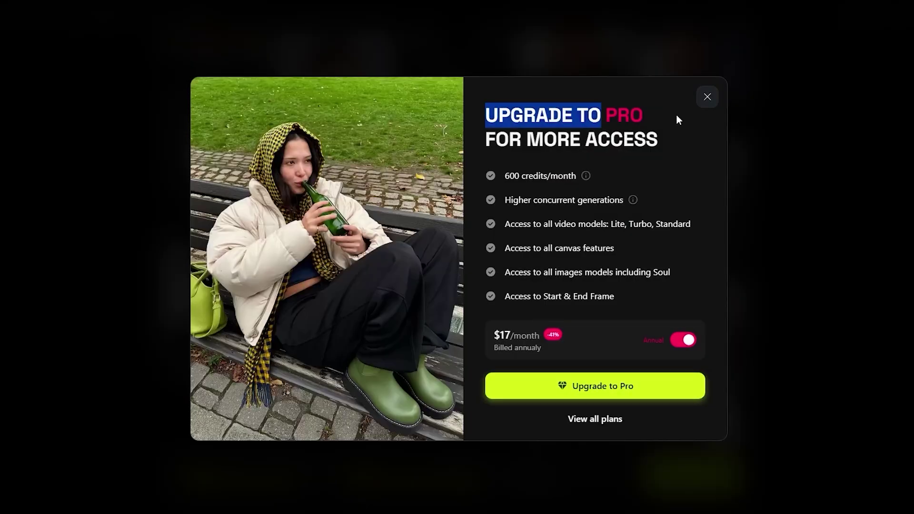
left_click(683, 113)
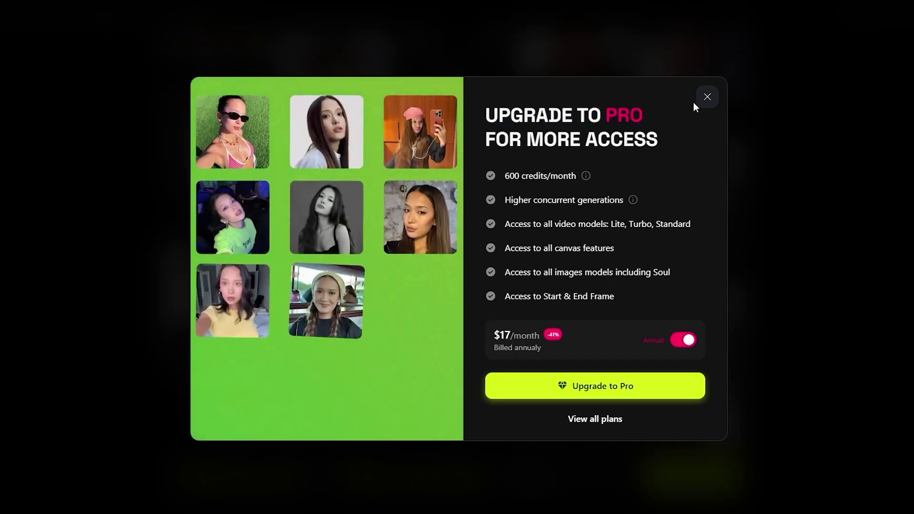
left_click(727, 252)
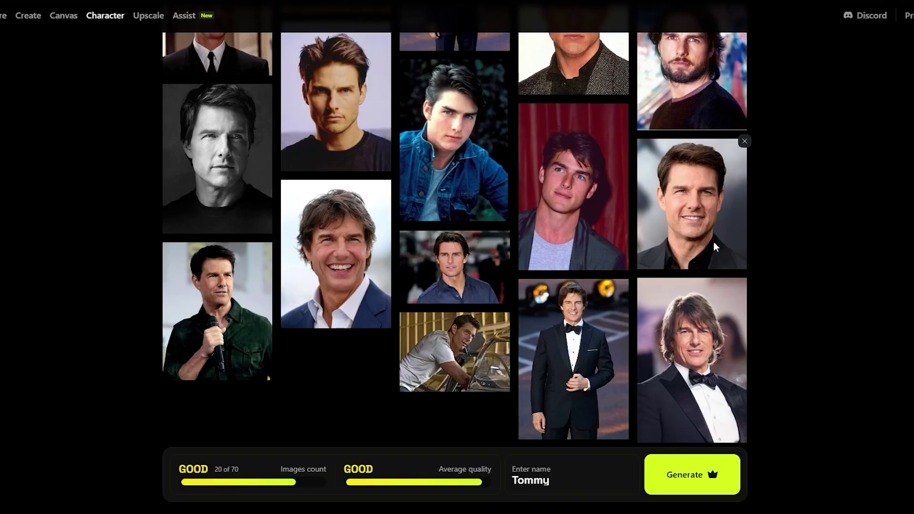
scroll(714, 241, "up", 5)
Open the Create Video page from the Create menu.
mouse_move(37, 28)
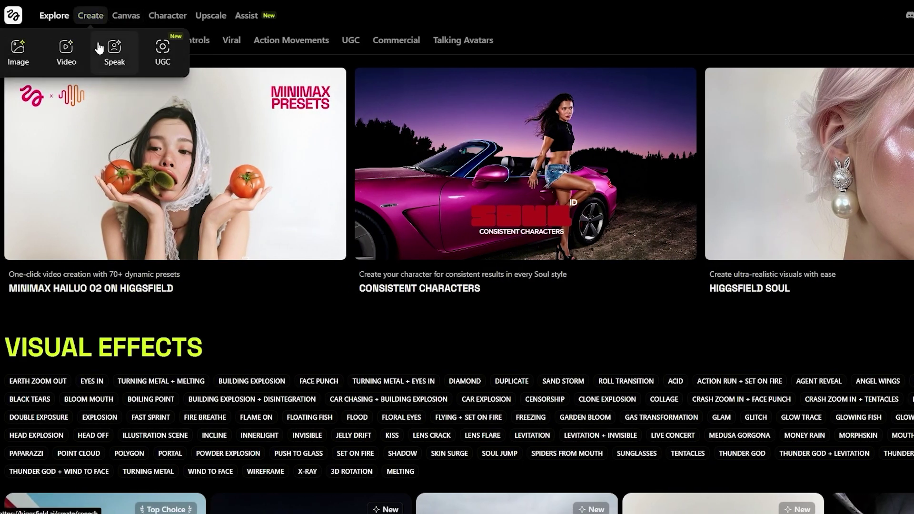
left_click(79, 57)
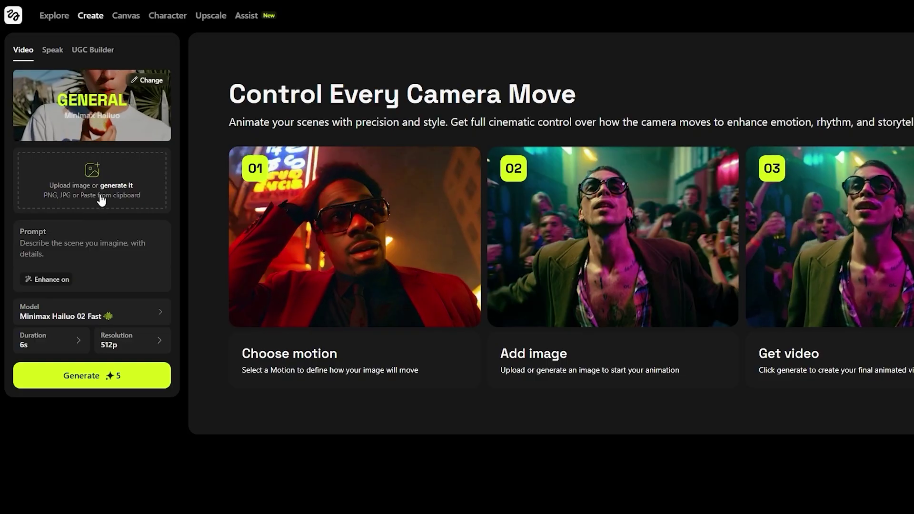
left_click(23, 250)
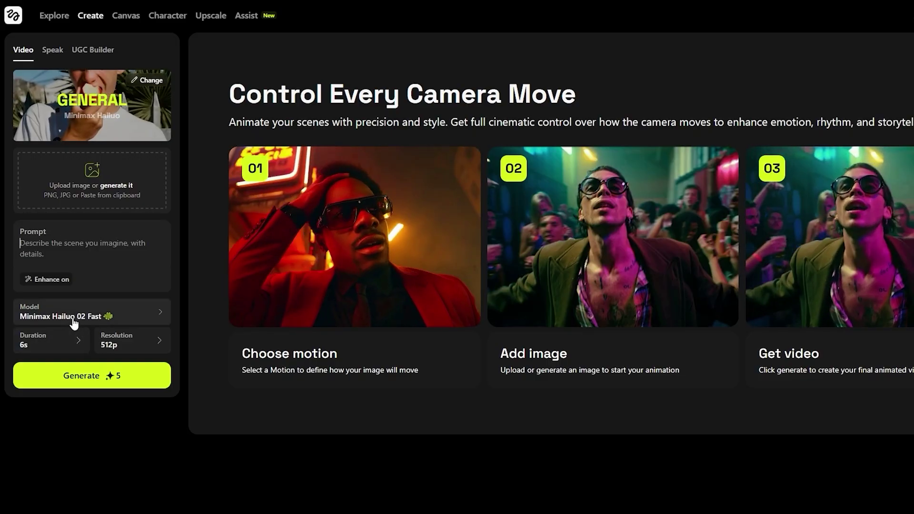
left_click(78, 319)
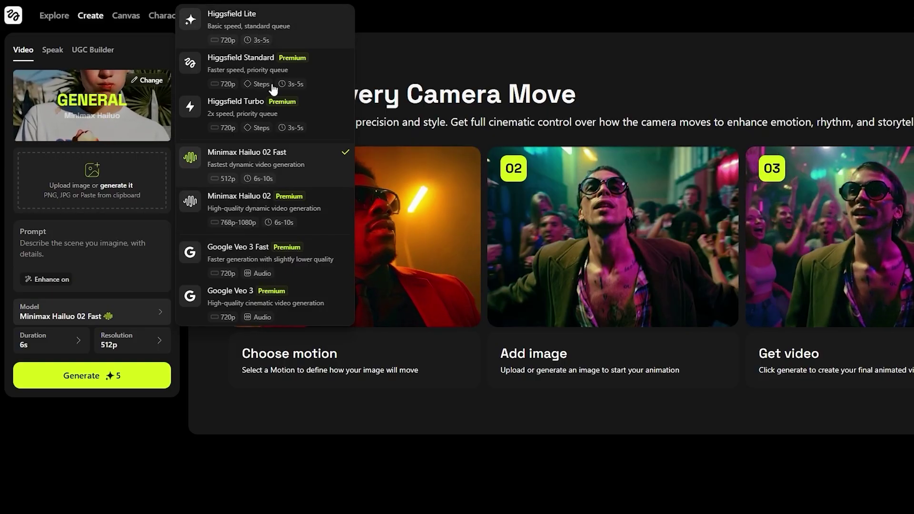
left_click(166, 431)
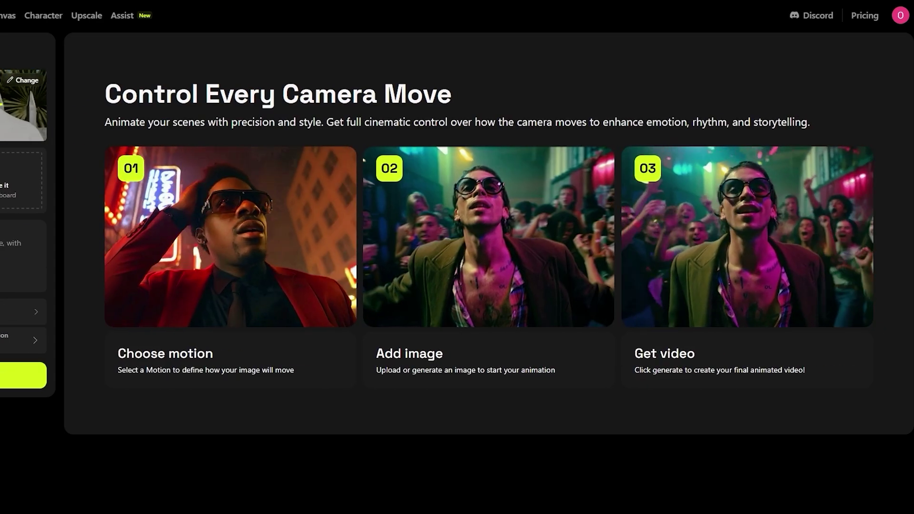
Browse the Minimax motion preset gallery and select ATOMIC as the video preset.
left_click(38, 80)
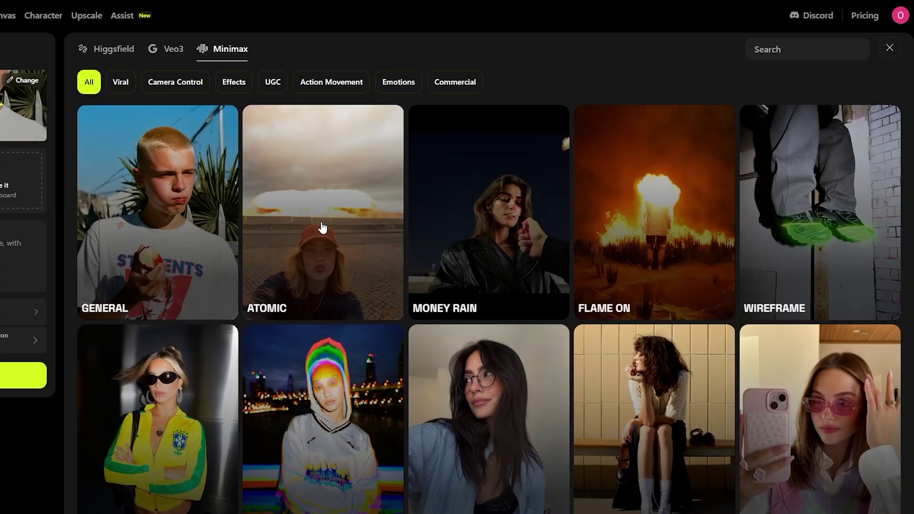
scroll(658, 234, "down", 3)
scroll(658, 234, "down", 4)
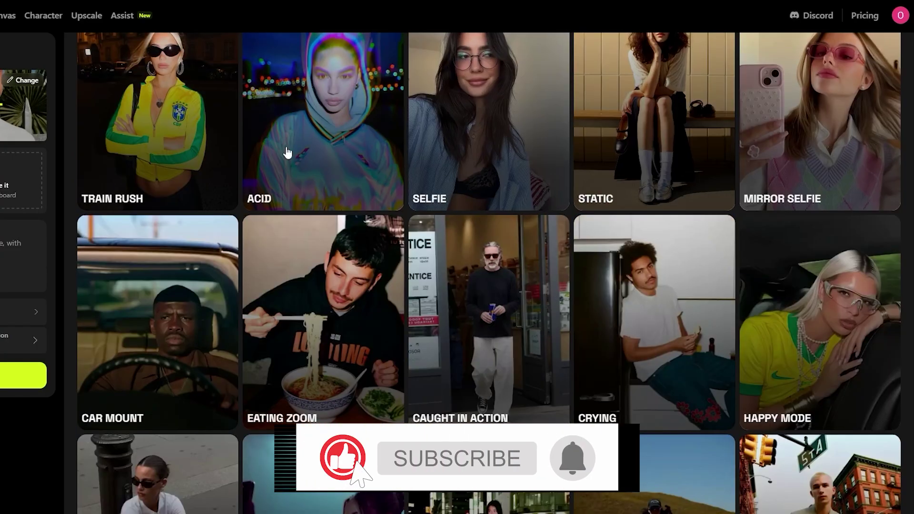
scroll(287, 152, "down", 3)
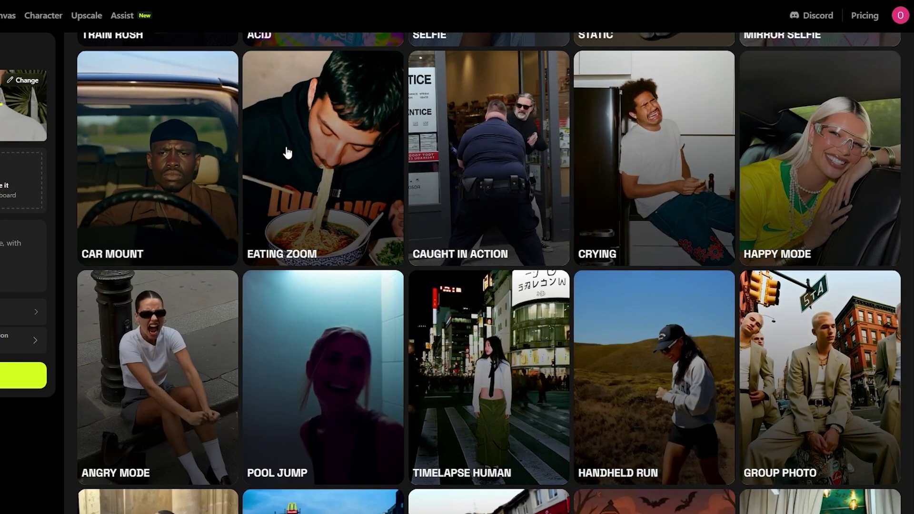
scroll(287, 153, "up", 3)
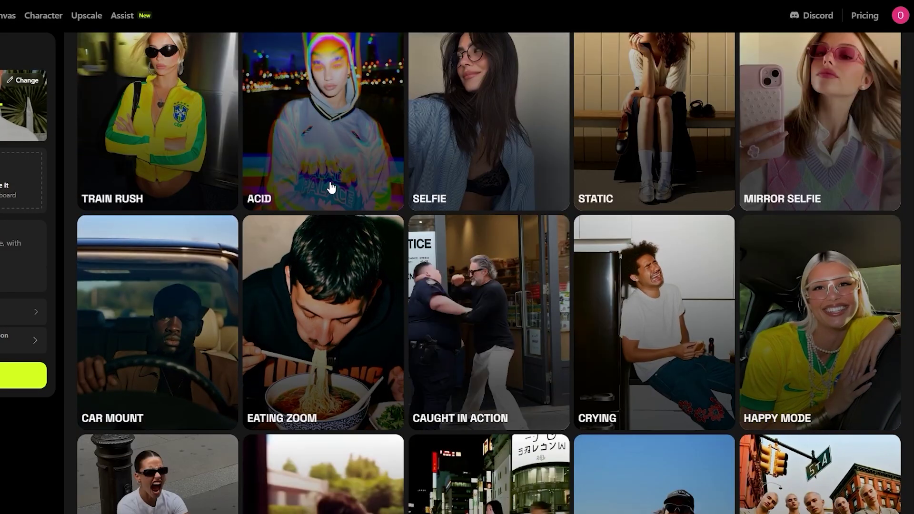
scroll(332, 187, "up", 5)
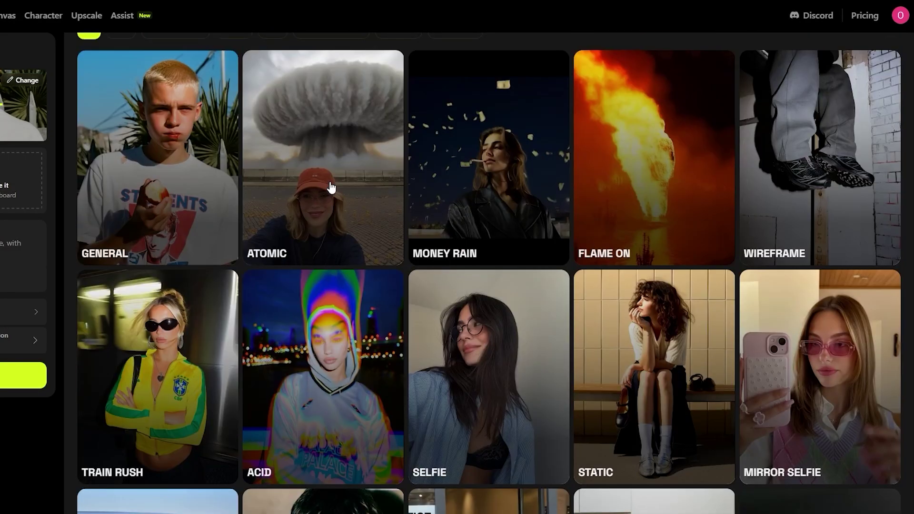
scroll(335, 218, "up", 1)
left_click(335, 218)
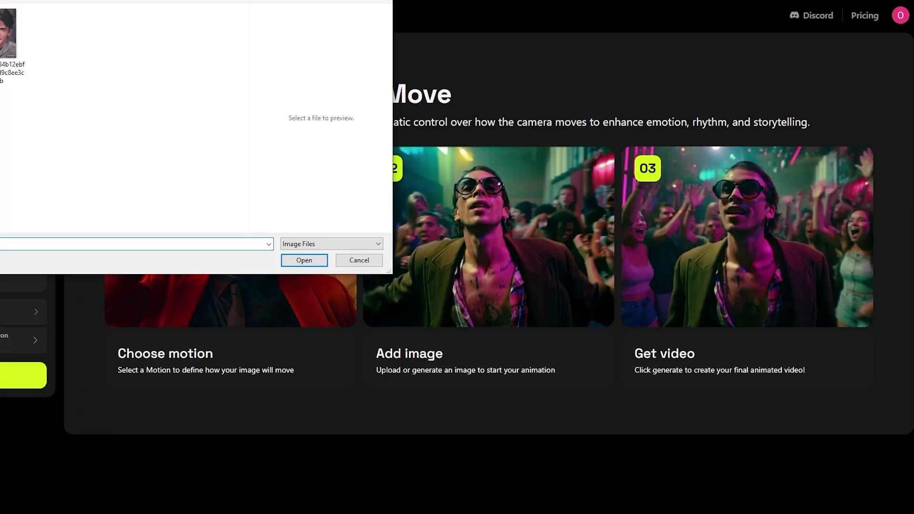
Upload the photo of the man in a tuxedo as the video's starting image.
scroll(67, 176, "down", 1)
left_click(67, 176)
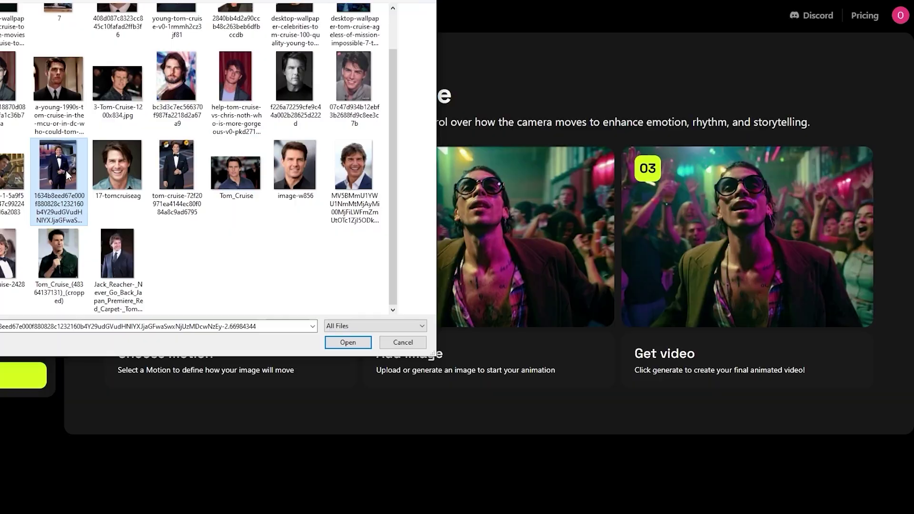
double_click(66, 177)
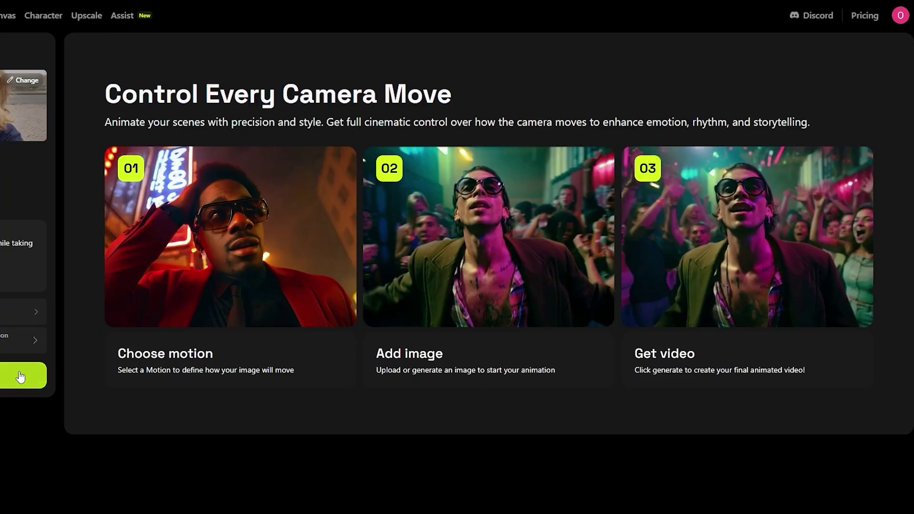
Generate the Atomic video and wait for the 5-second clip to finish.
left_click(21, 377)
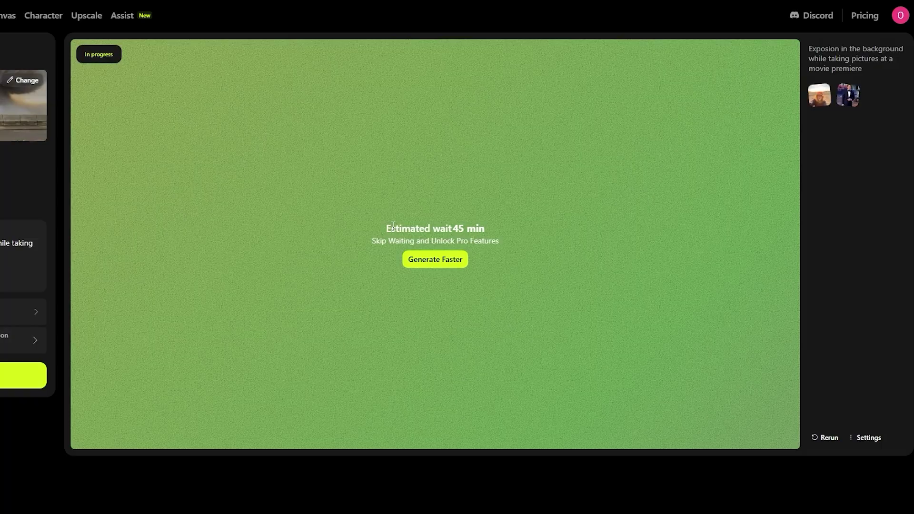
left_click_drag(393, 228, 493, 238)
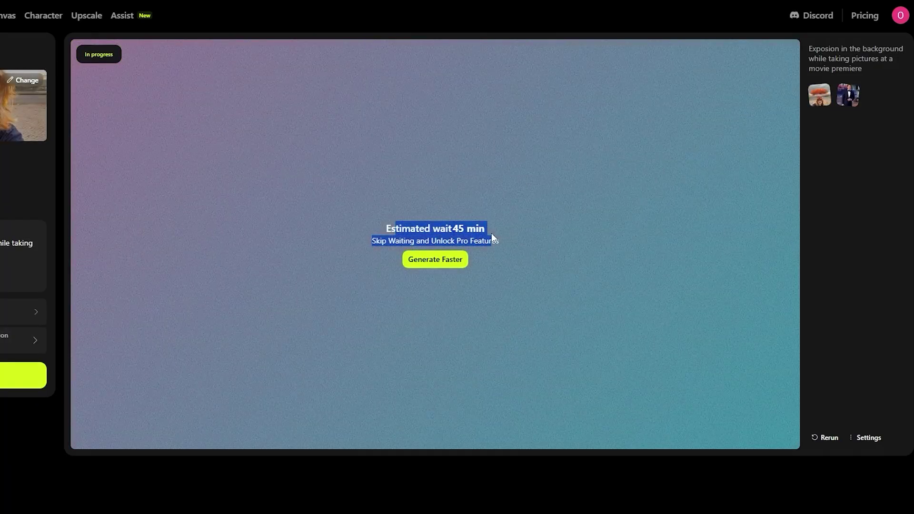
left_click(810, 176)
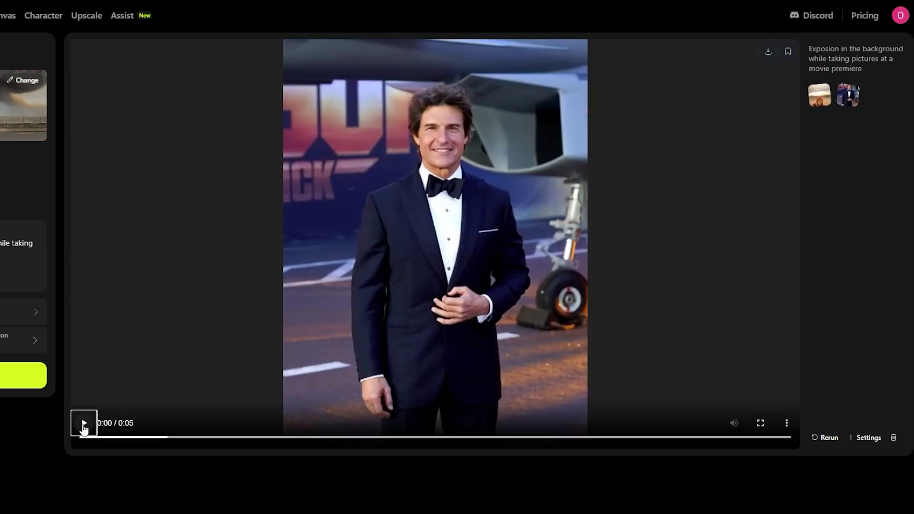
Play and replay the Atomic clip of the mushroom cloud, then show the video model list.
left_click(84, 426)
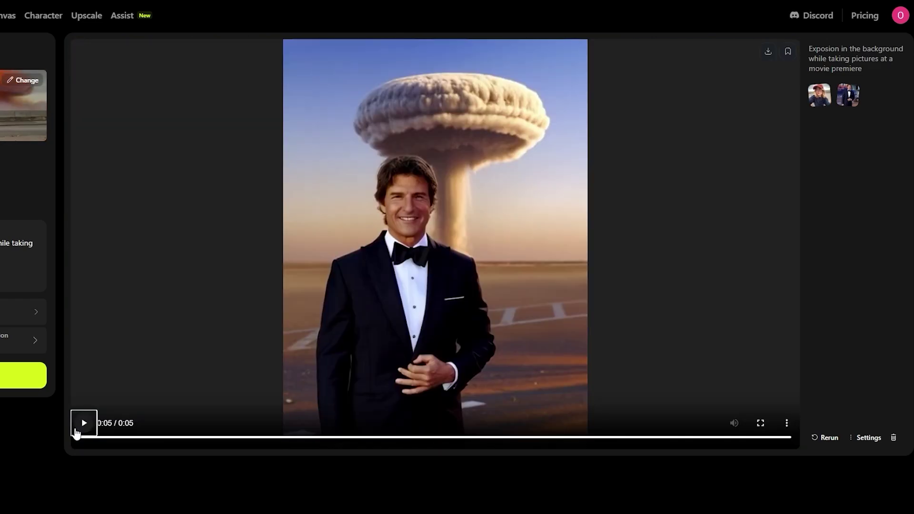
left_click(76, 431)
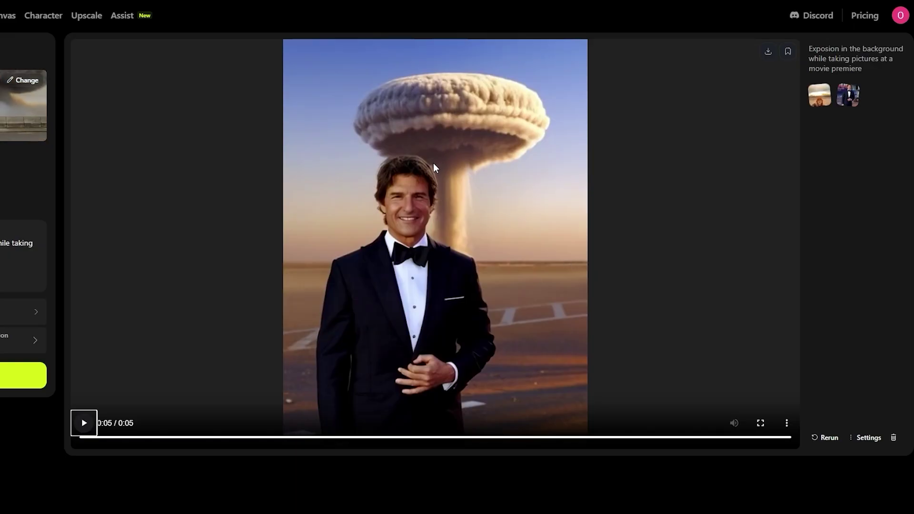
left_click(28, 312)
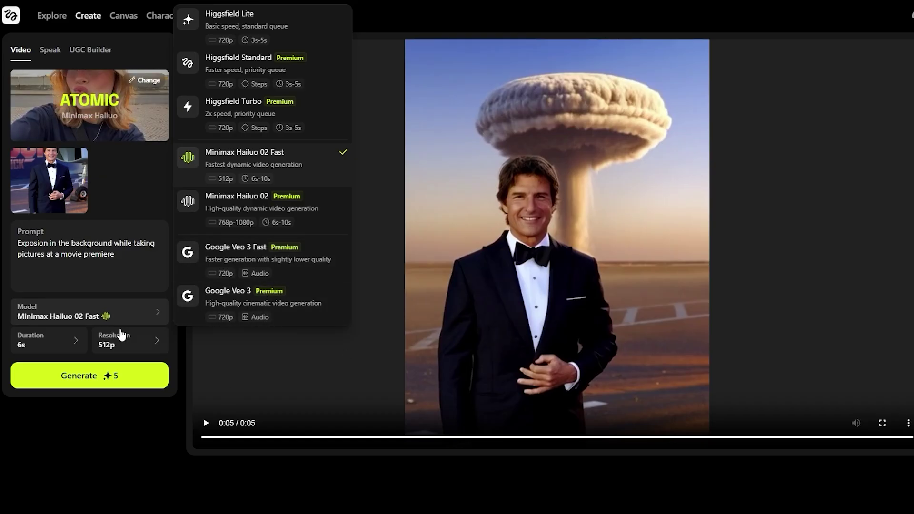
Keep 512p resolution for Minimax Hailuo 02 Fast and reveal the Create menu's Image/Video/Speak/UGC options.
left_click(128, 350)
left_click(128, 350)
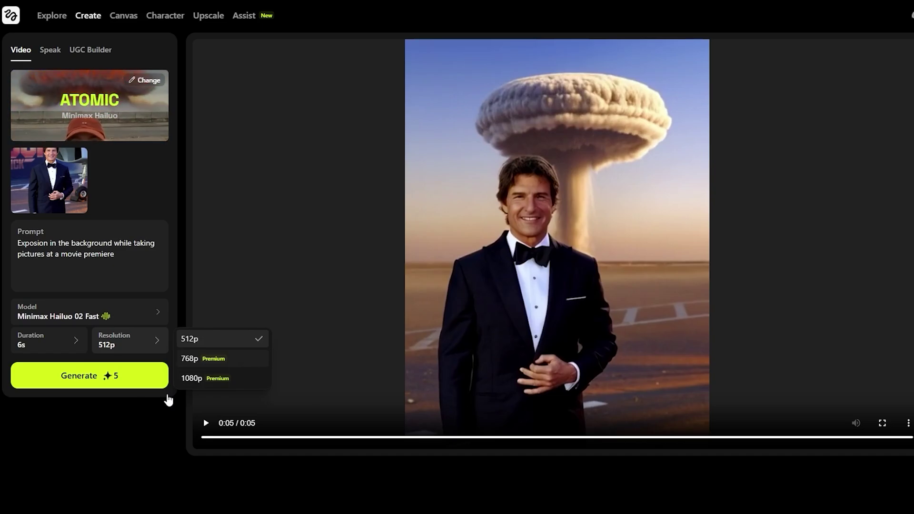
left_click(140, 402)
mouse_move(73, 24)
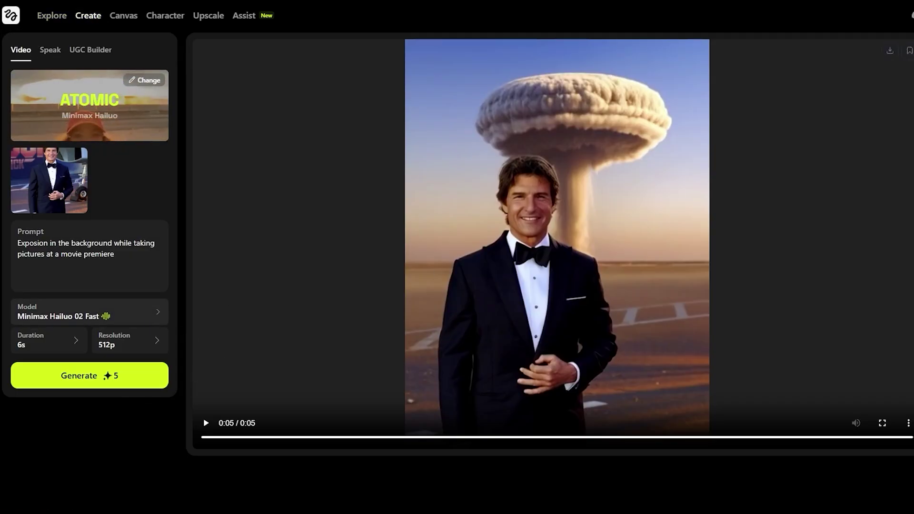
mouse_move(132, 26)
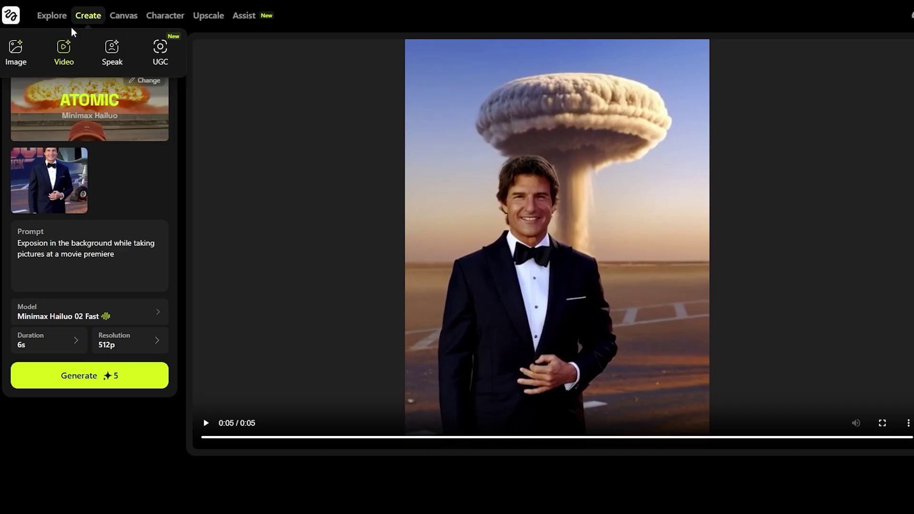
Switch to Create > Image for Higgsfield Soul and open Visual Styles from the General card.
left_click(16, 62)
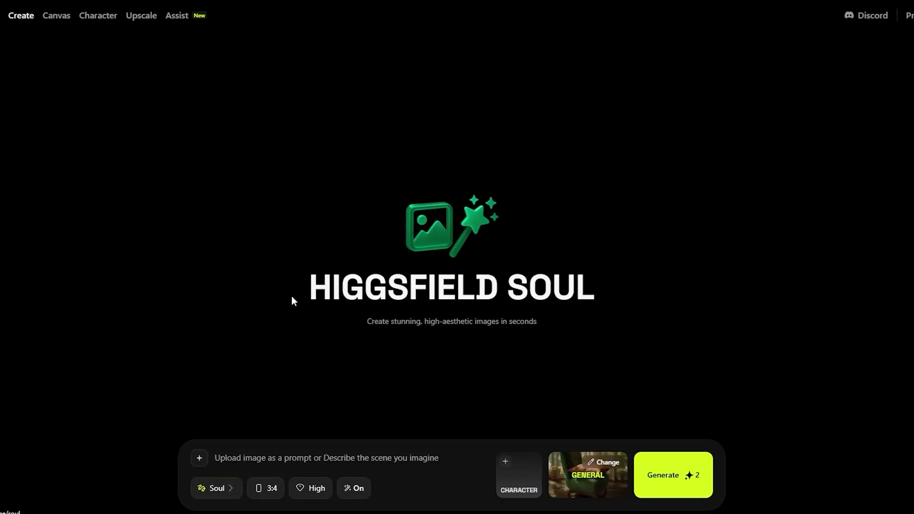
left_click_drag(298, 295, 476, 286)
left_click(469, 283)
left_click_drag(389, 321, 529, 319)
left_click(457, 324)
left_click(581, 484)
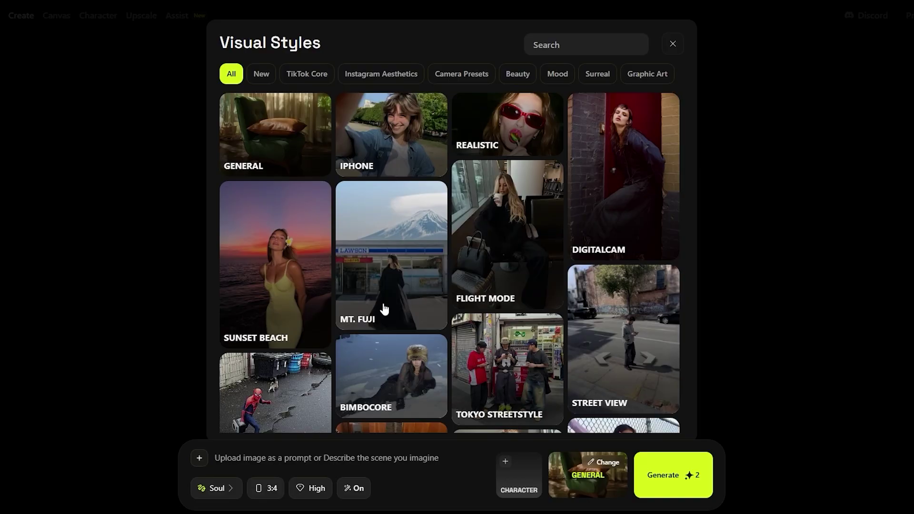
Browse the Visual Styles grid and Soul model choices, then pick the Tumblr style.
scroll(383, 309, "down", 5)
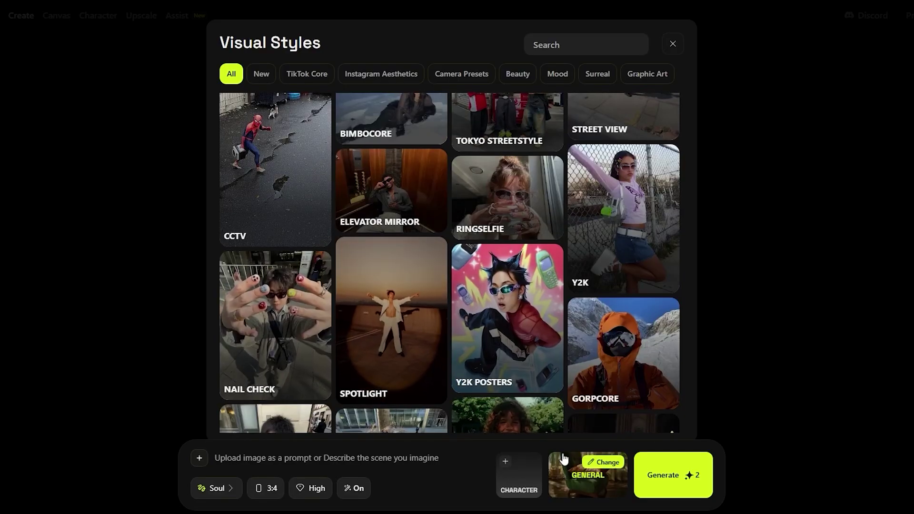
scroll(536, 310, "down", 1)
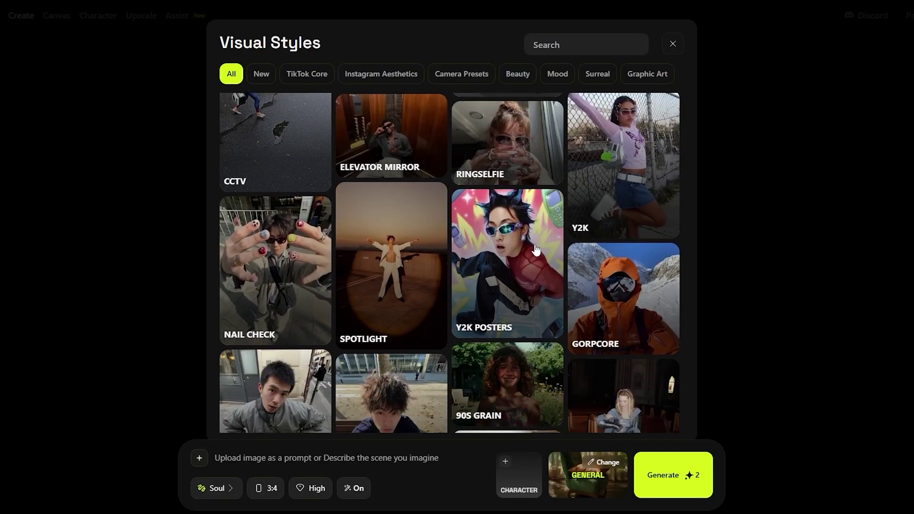
scroll(536, 249, "down", 3)
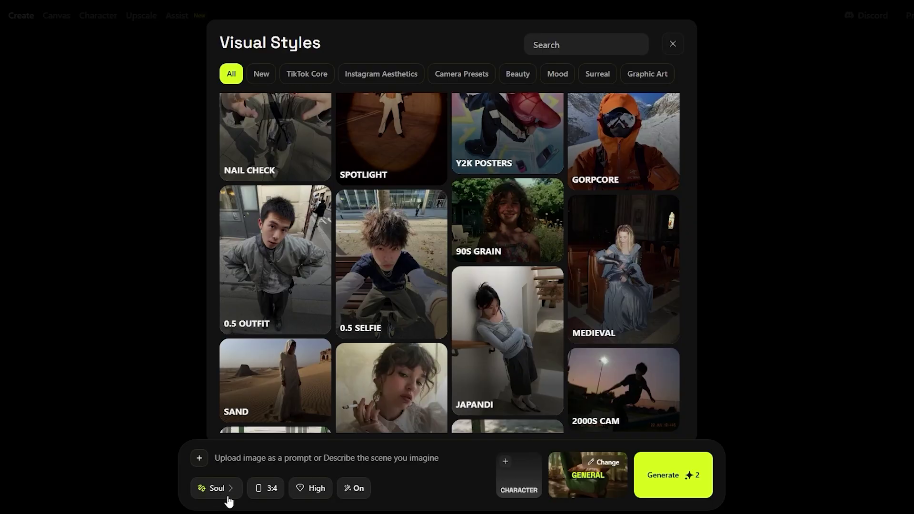
left_click(229, 500)
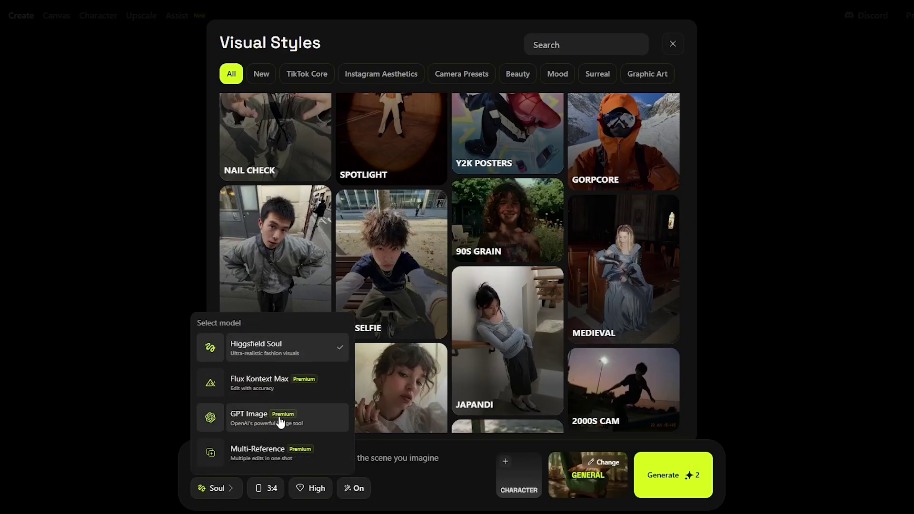
left_click(260, 498)
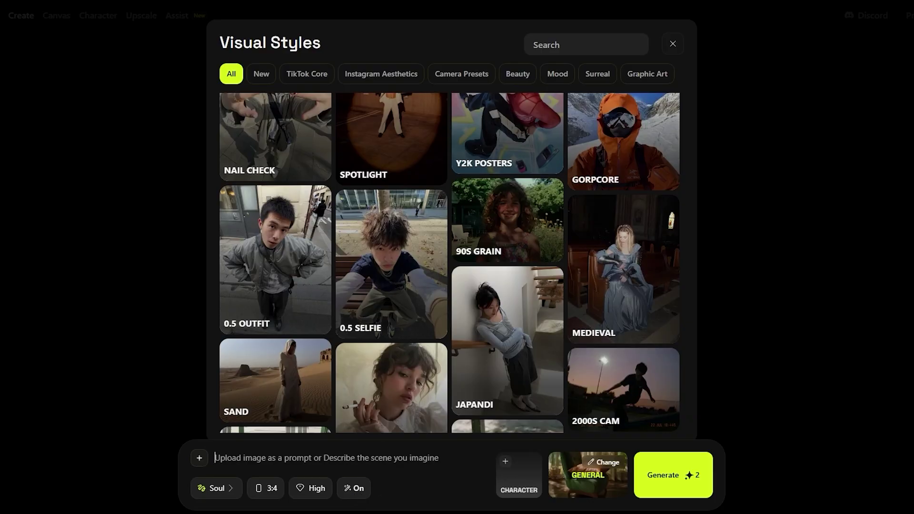
scroll(657, 286, "down", 5)
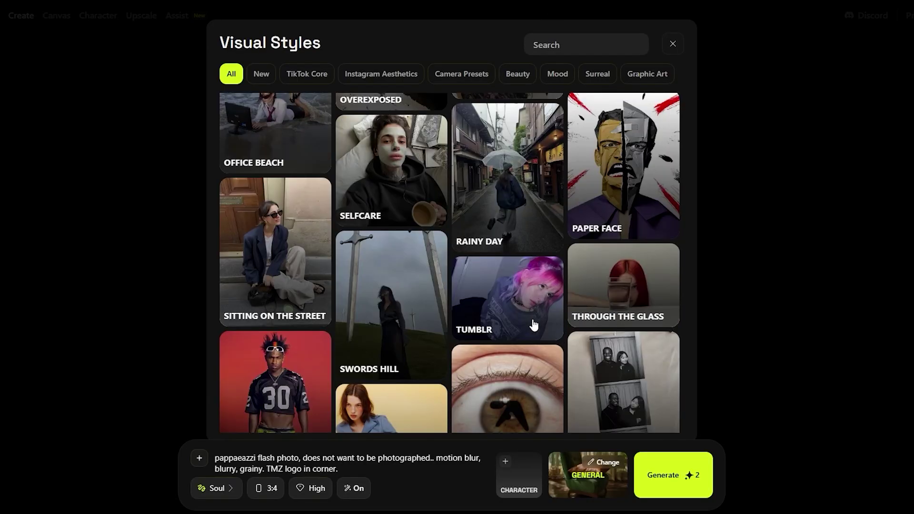
left_click(533, 320)
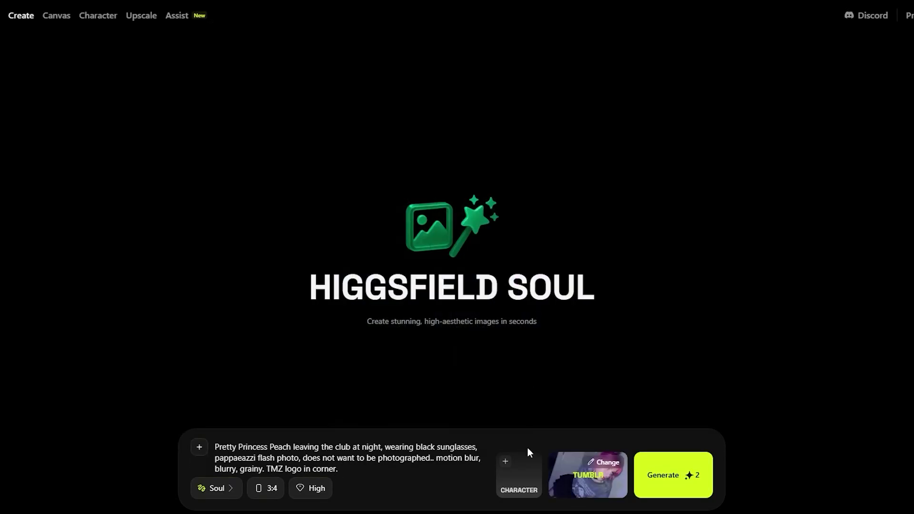
Look at the character choices and the new custom character page, then return to Soul.
left_click(522, 476)
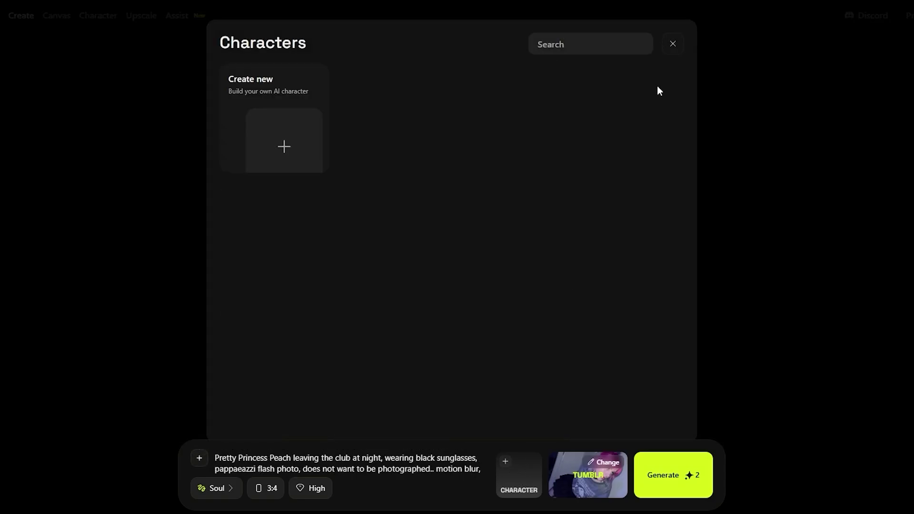
left_click(400, 454)
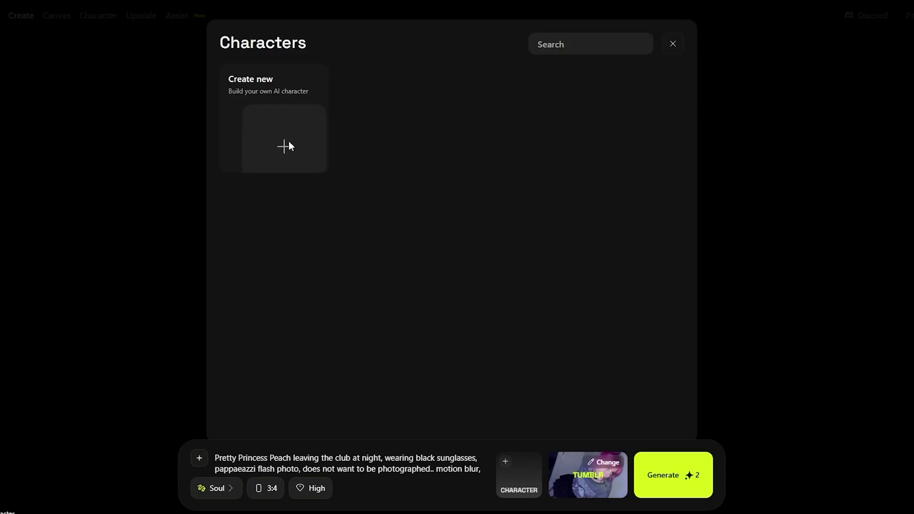
left_click(289, 142)
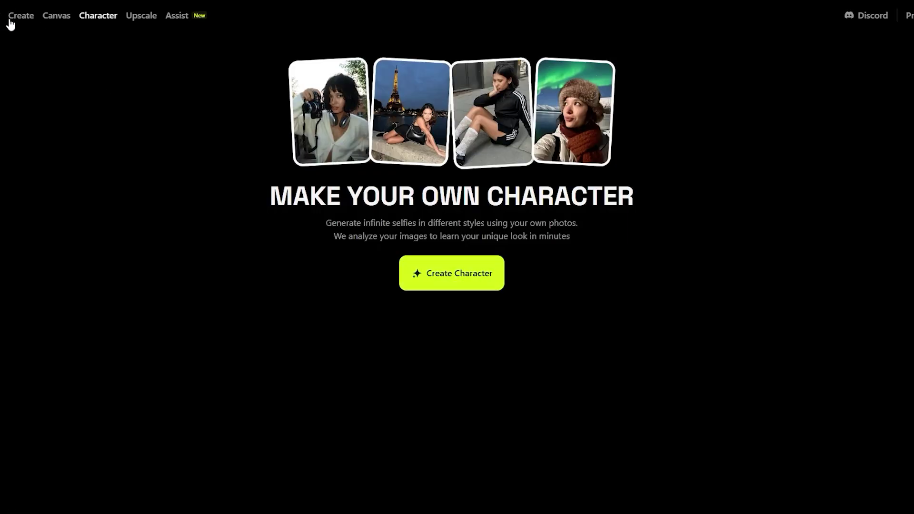
left_click(20, 15)
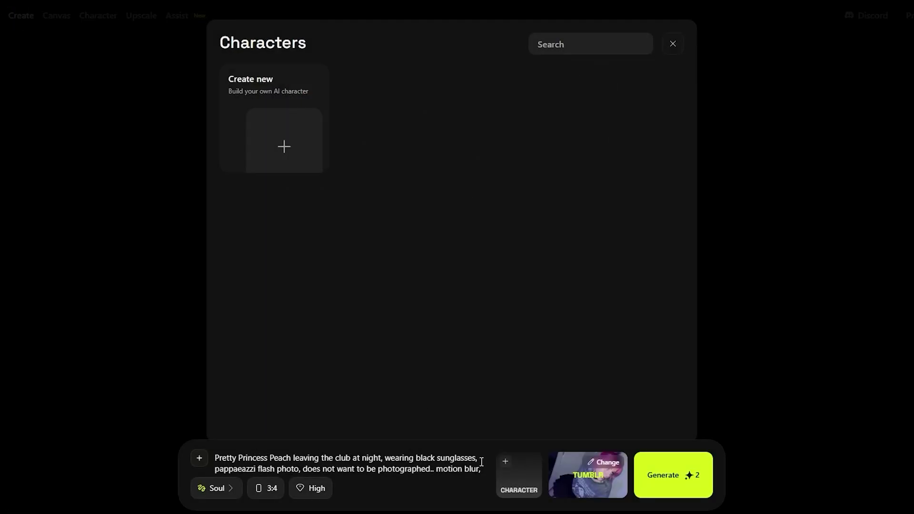
Correct 'pappaeazzi' to 'paparazzi' in the prompt and generate the image.
double_click(235, 470)
type("paparazzi")
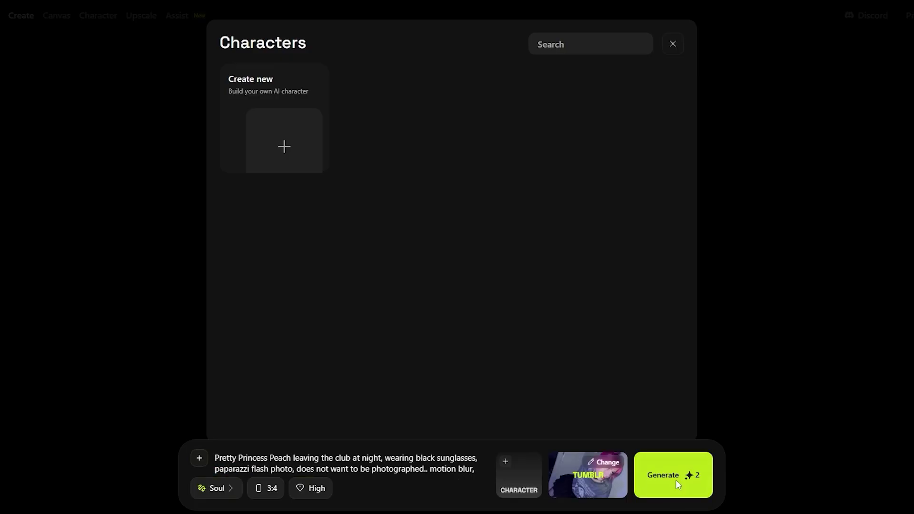
left_click(676, 480)
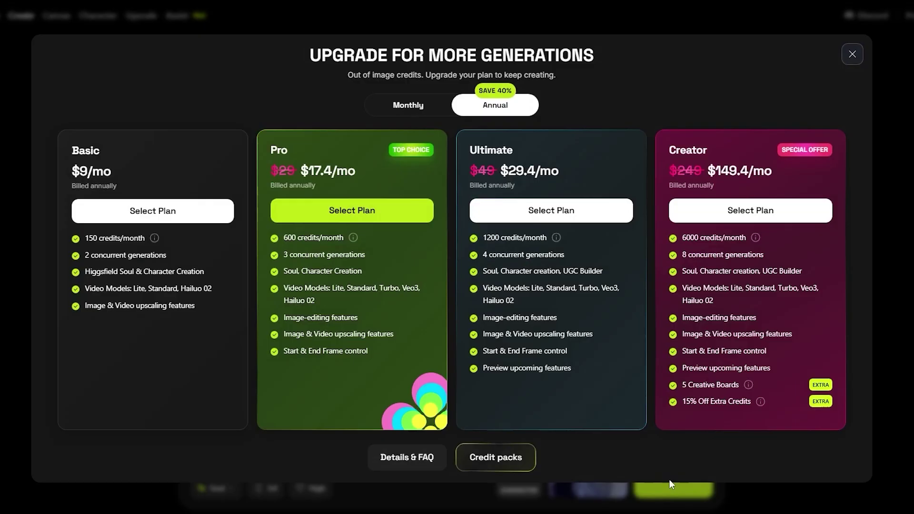
Show Monthly plan prices, then close the upgrade offer to return to the Soul prompt.
left_click(408, 105)
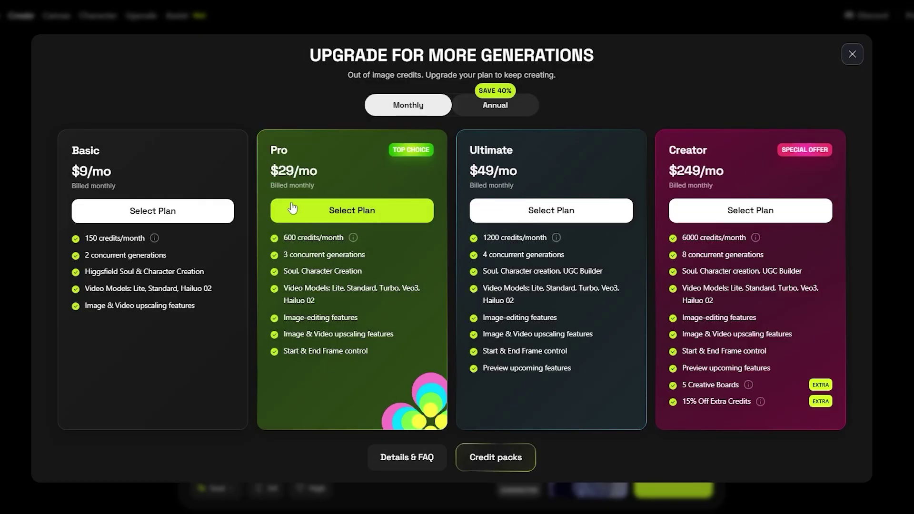
left_click(853, 54)
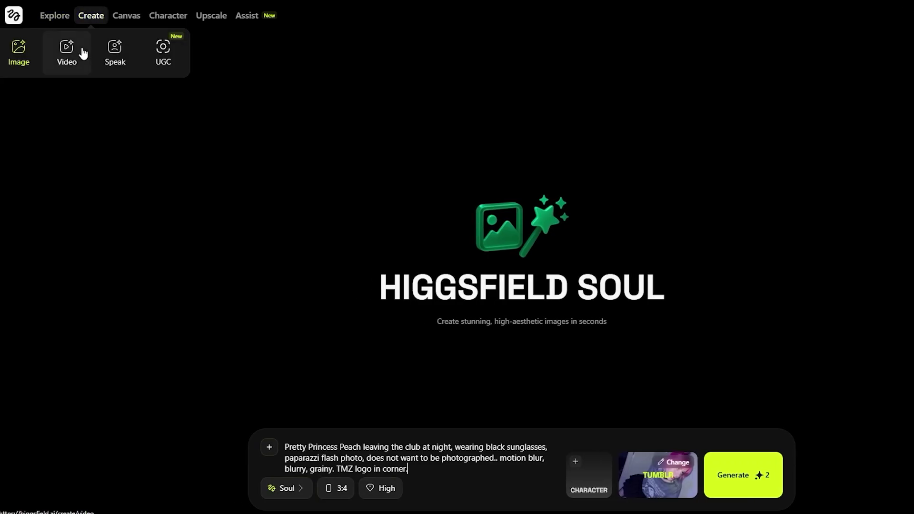
Go to Explore to see the Visual Effects presets, Consistent Characters and Higgsfield Soul.
left_click(44, 13)
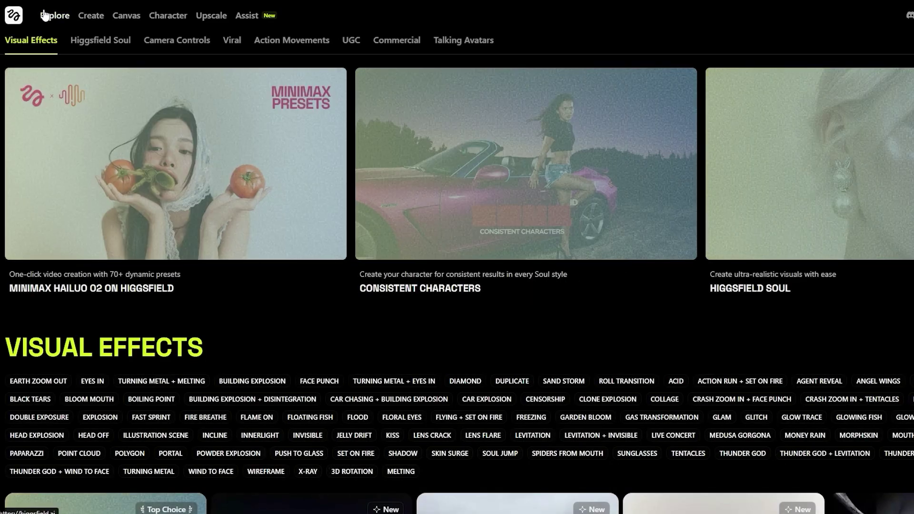